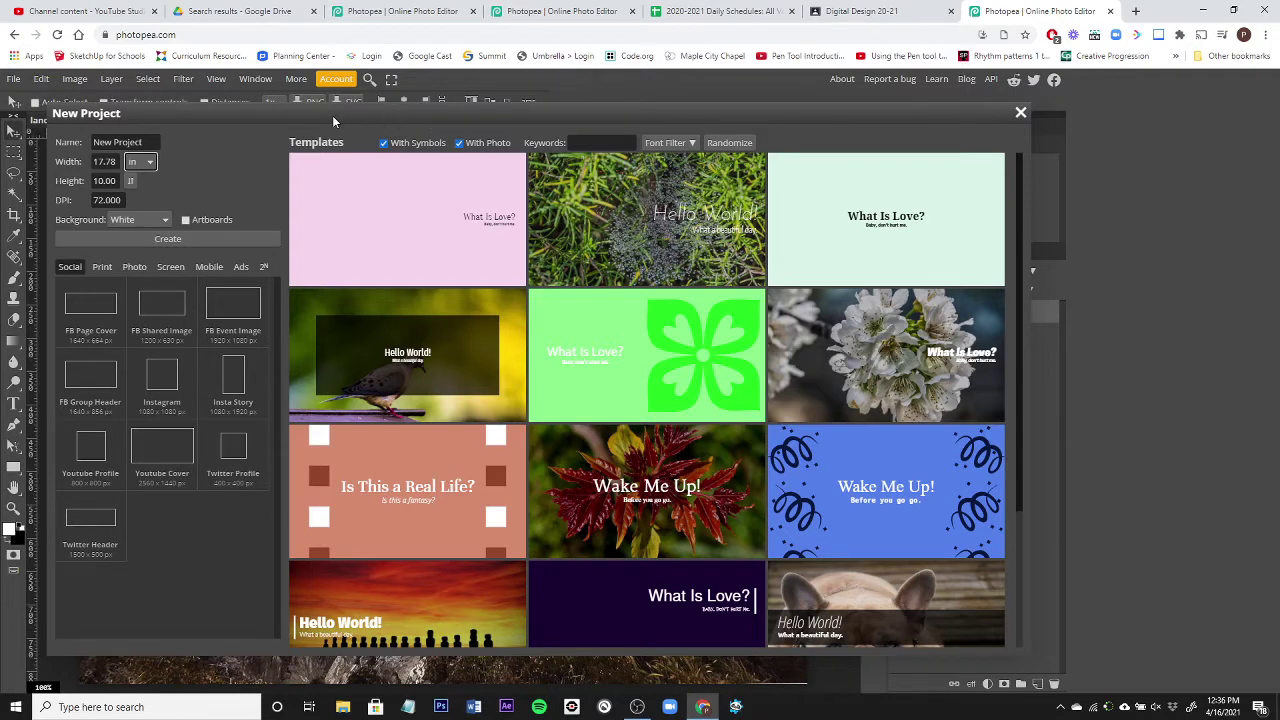
Switch the new project's size unit to pixels and back to inches.
drag(333, 114, 498, 94)
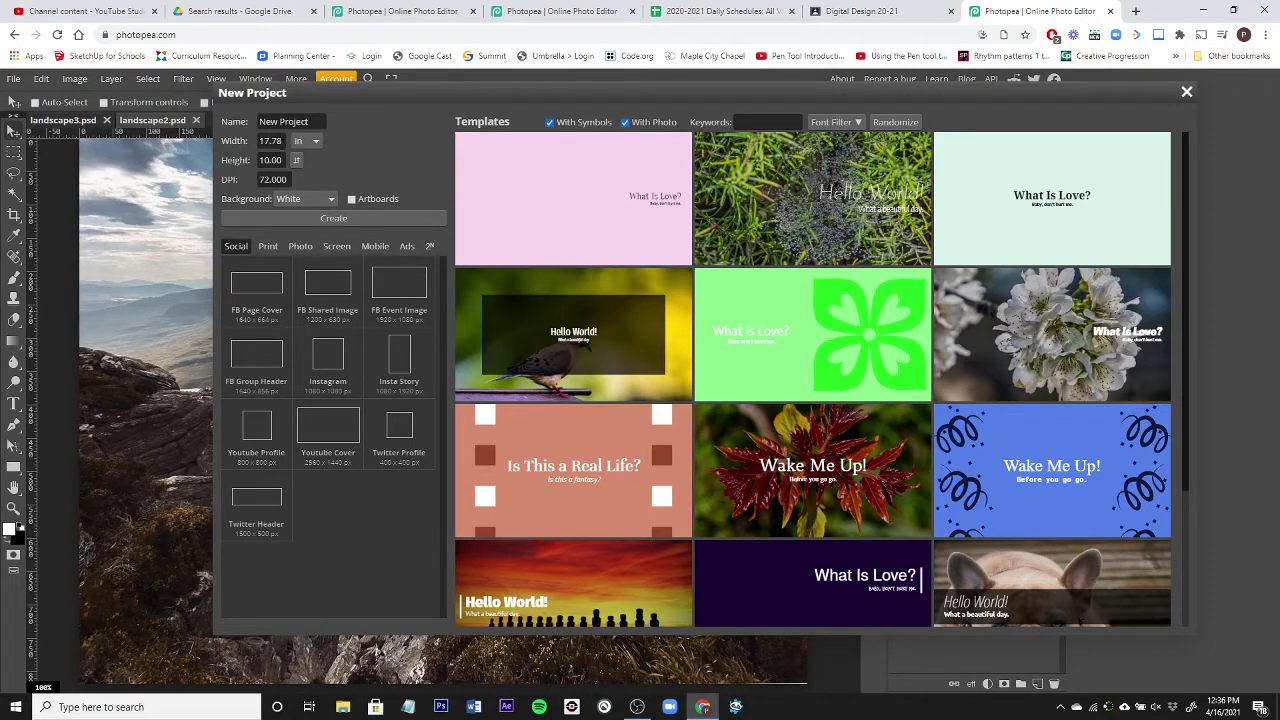
click(270, 141)
click(306, 141)
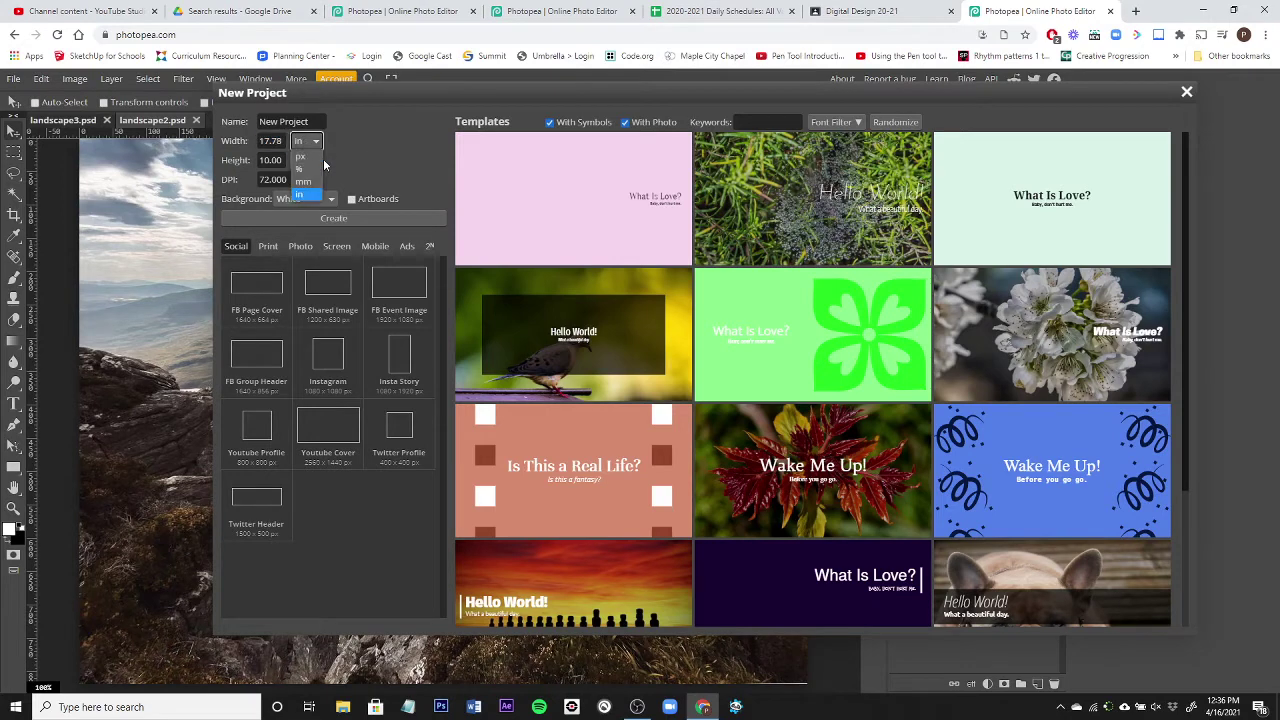
click(301, 160)
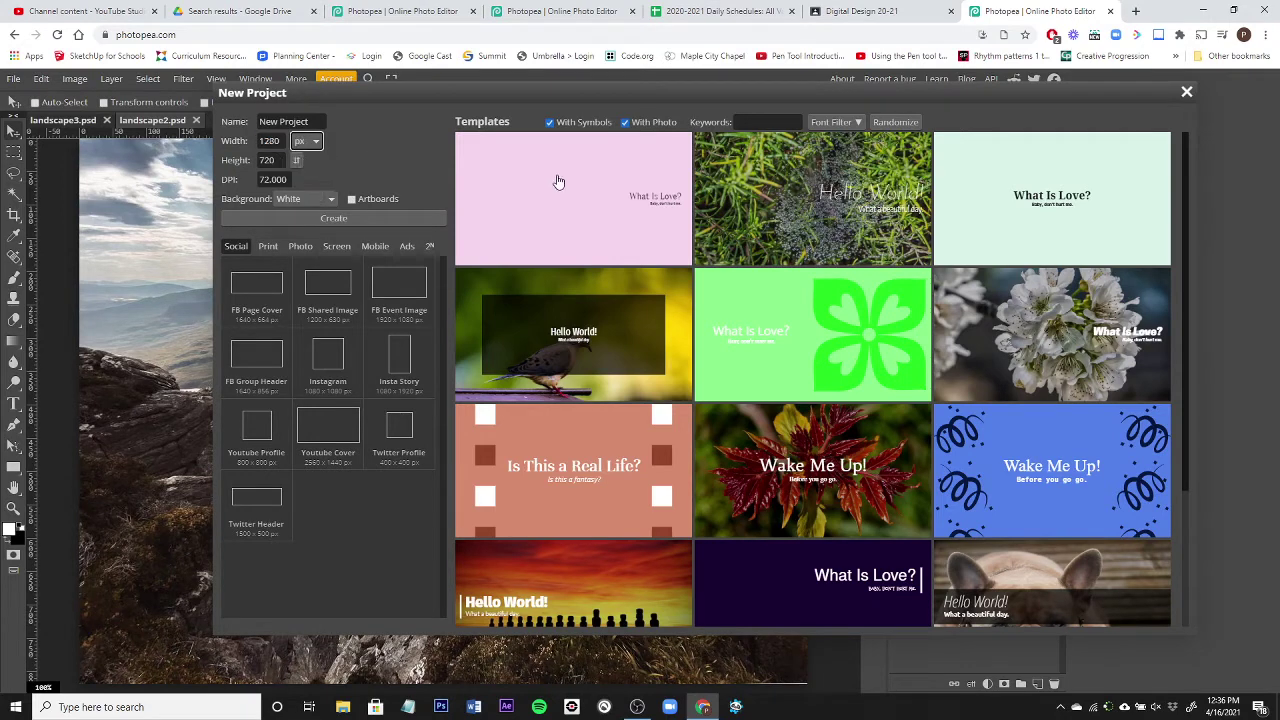
click(306, 141)
click(300, 194)
Create a new project 12 inches wide and 12 inches high at 300 DPI with a white background.
drag(258, 141, 287, 145)
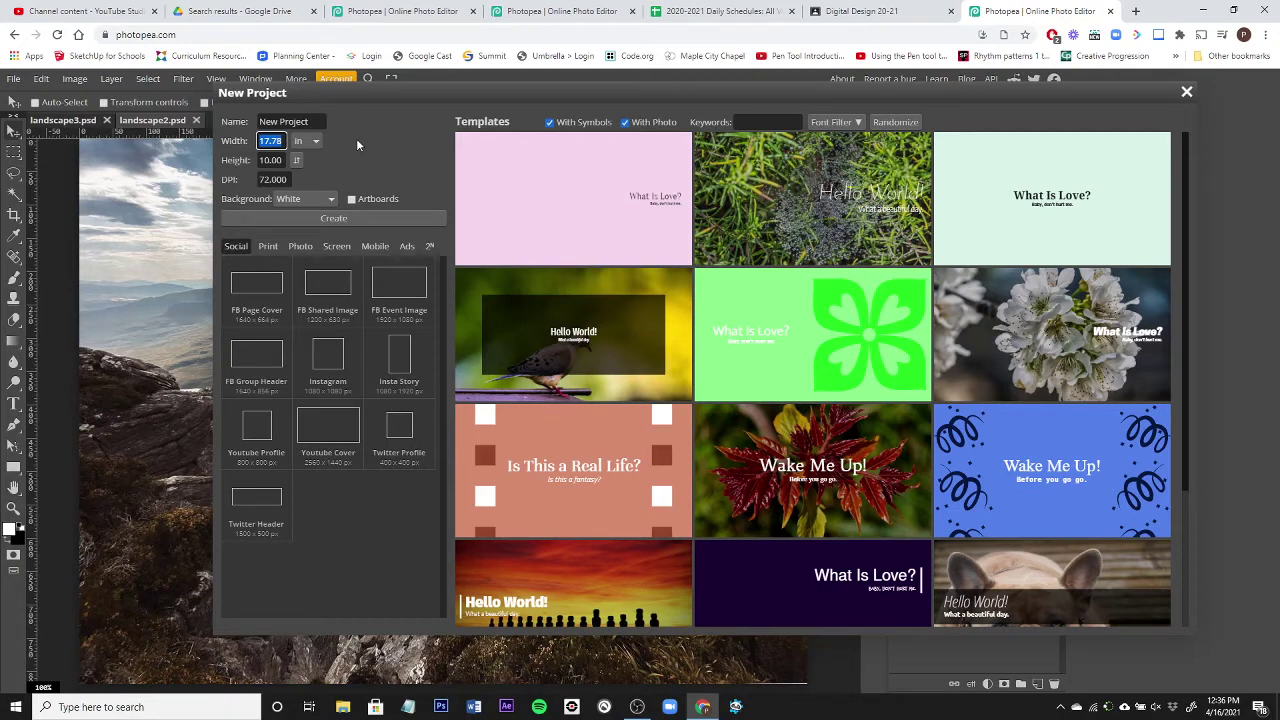
text(10)
key(BackSpace)
text(2)
key(Tab)
text(12)
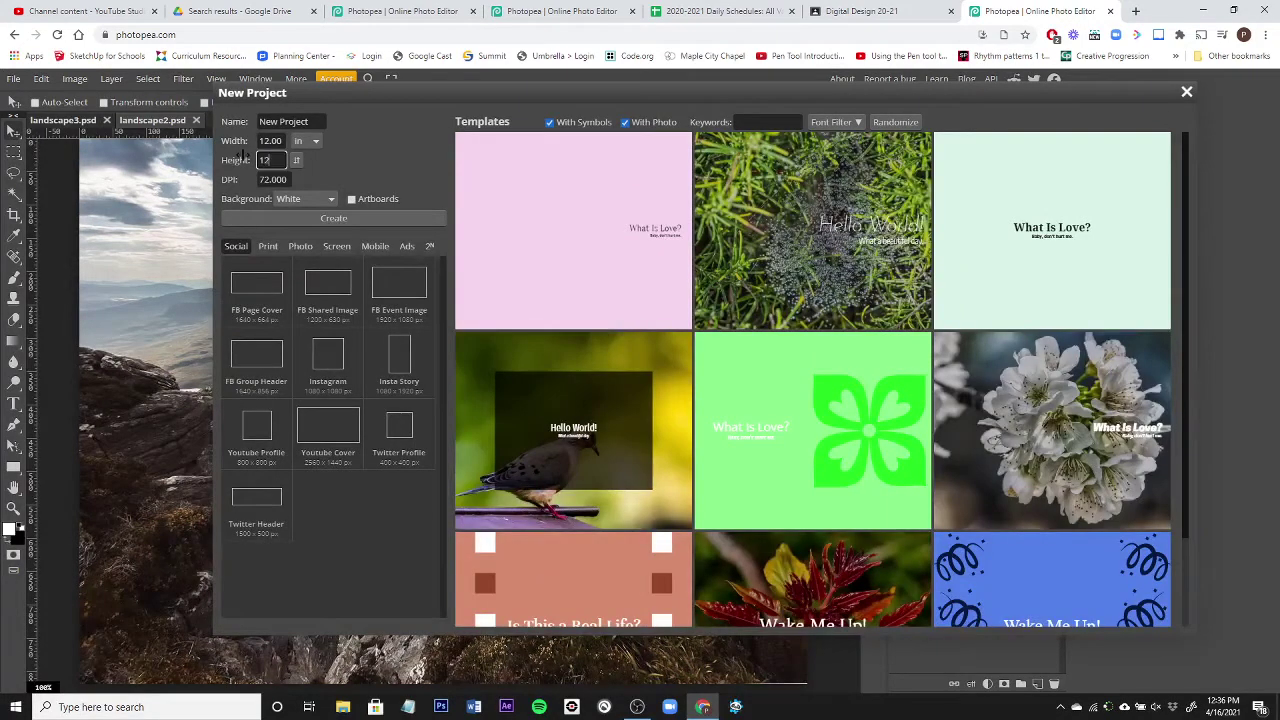
key(Tab)
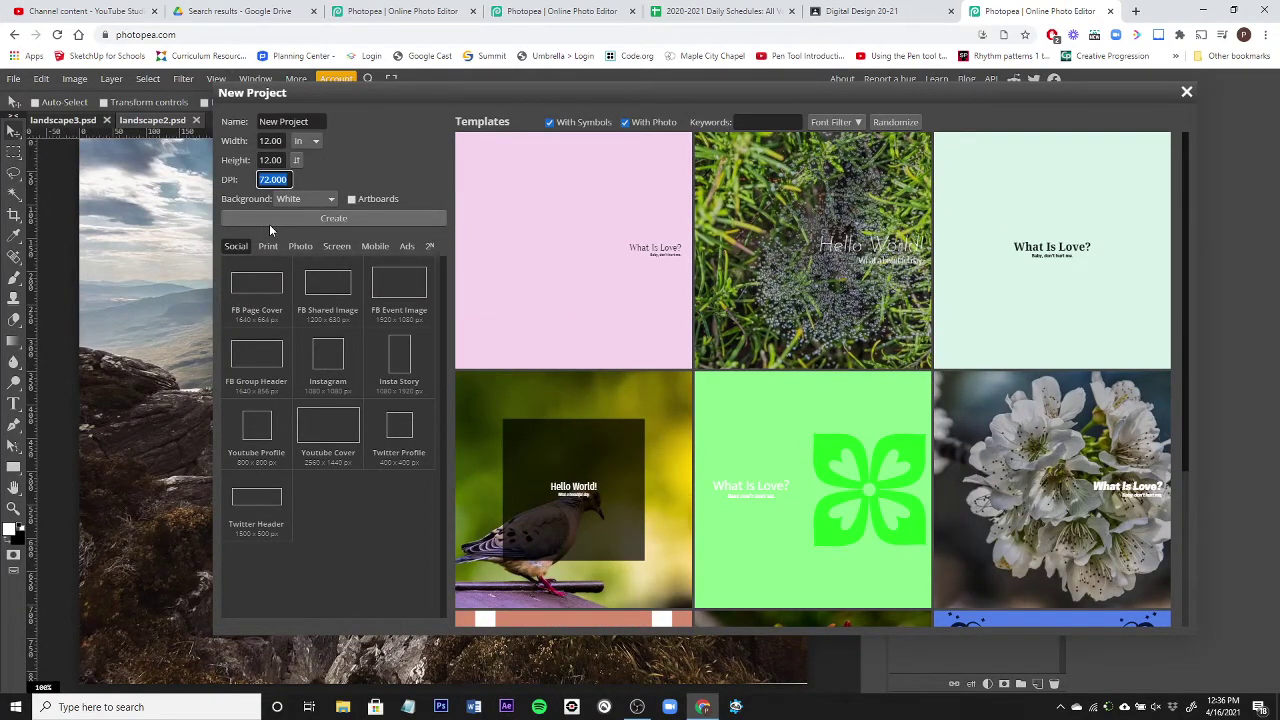
text(300)
click(269, 220)
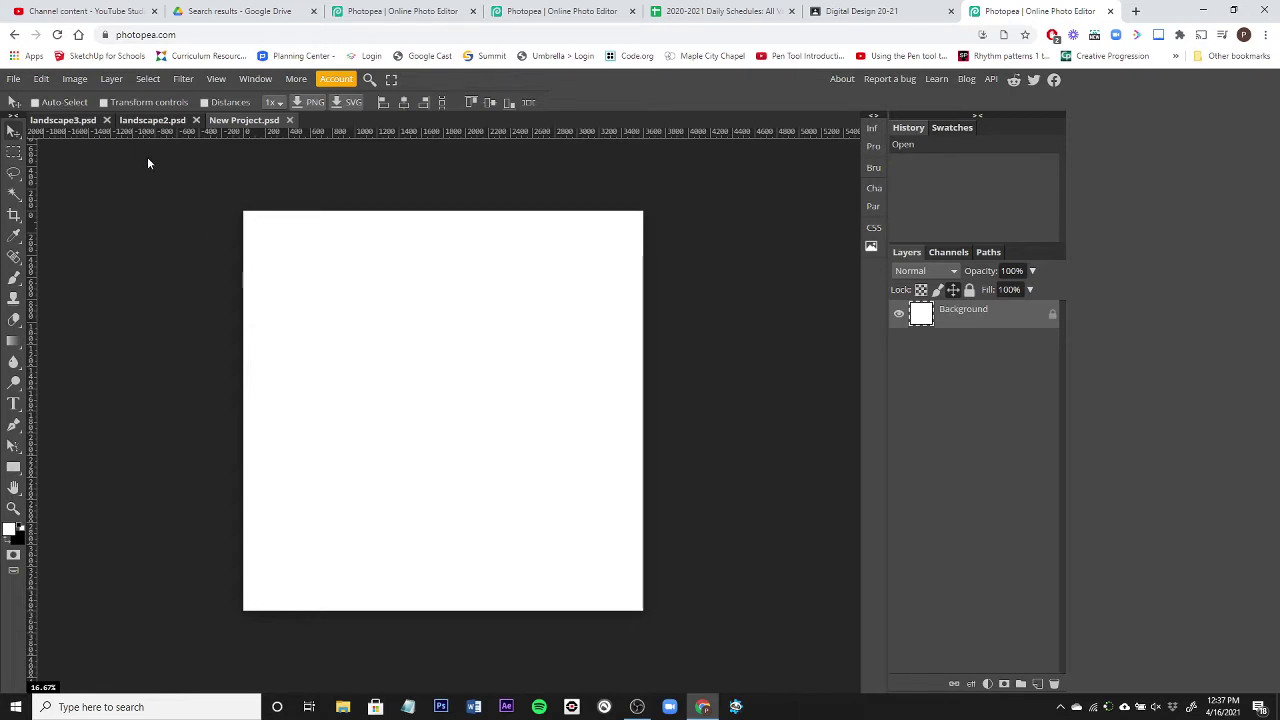
Place landscape.jpg from the Desktop into the new project as a smart object.
click(14, 80)
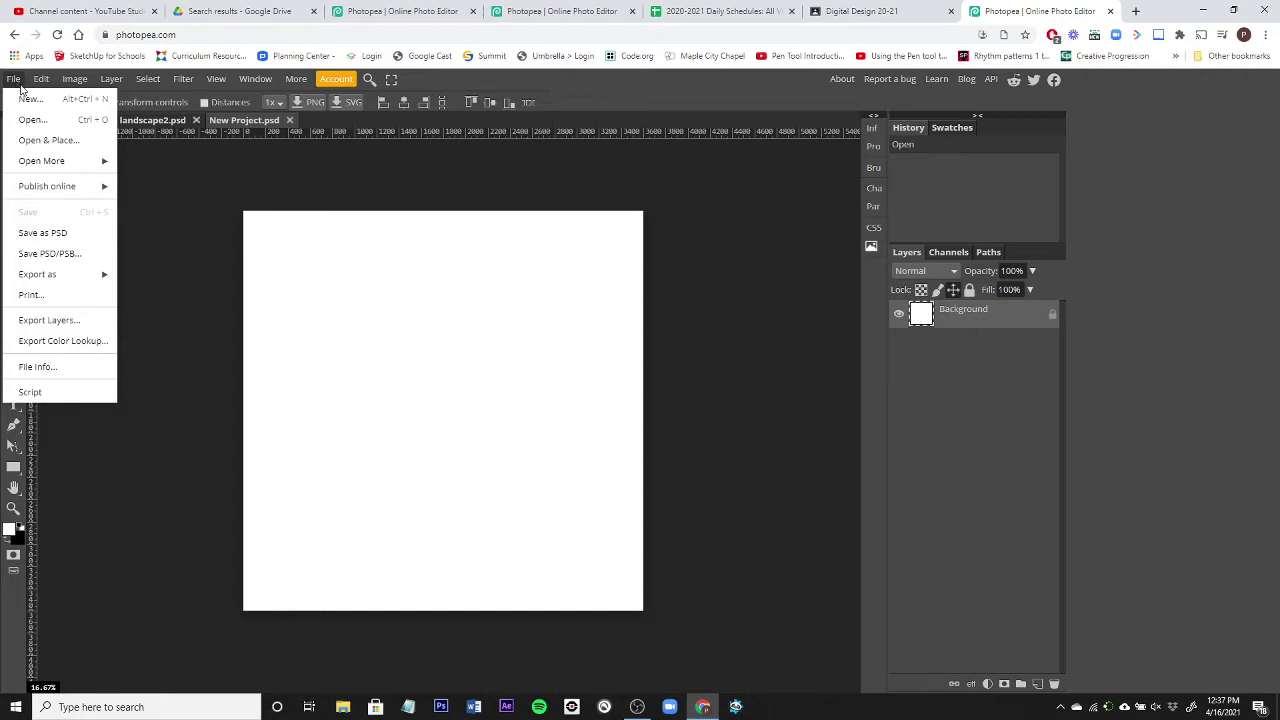
click(61, 143)
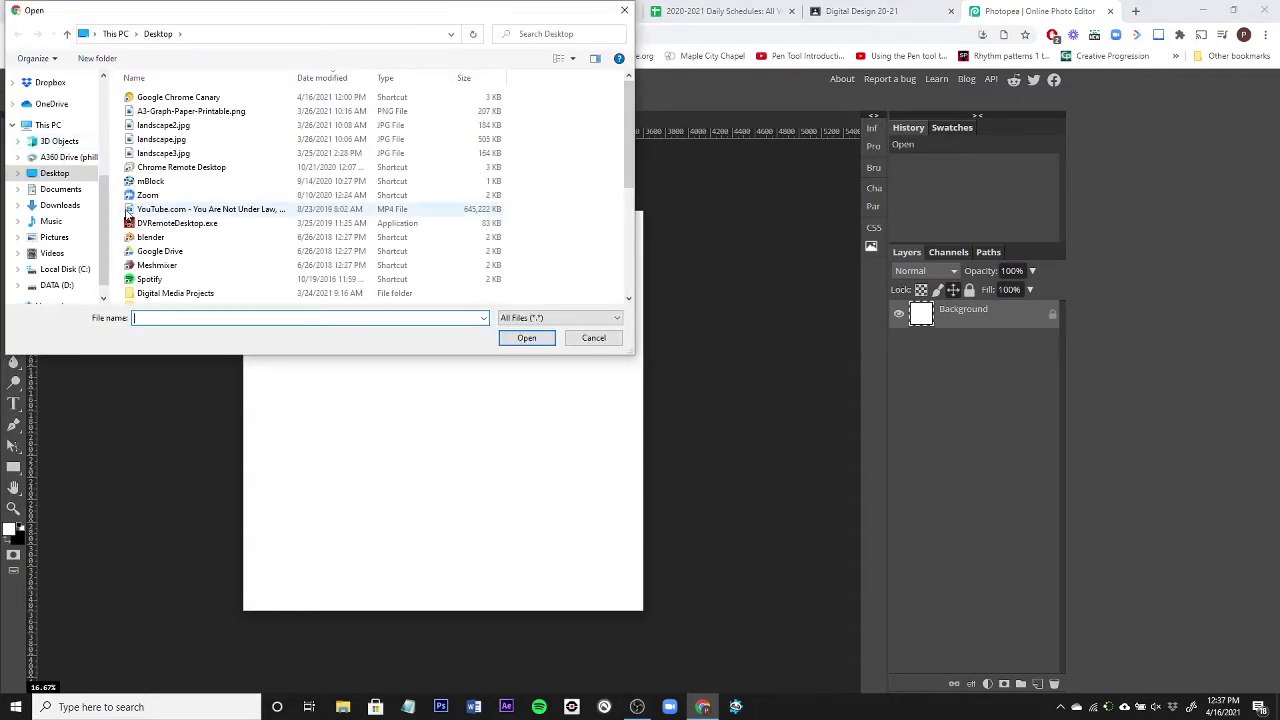
double_click(155, 141)
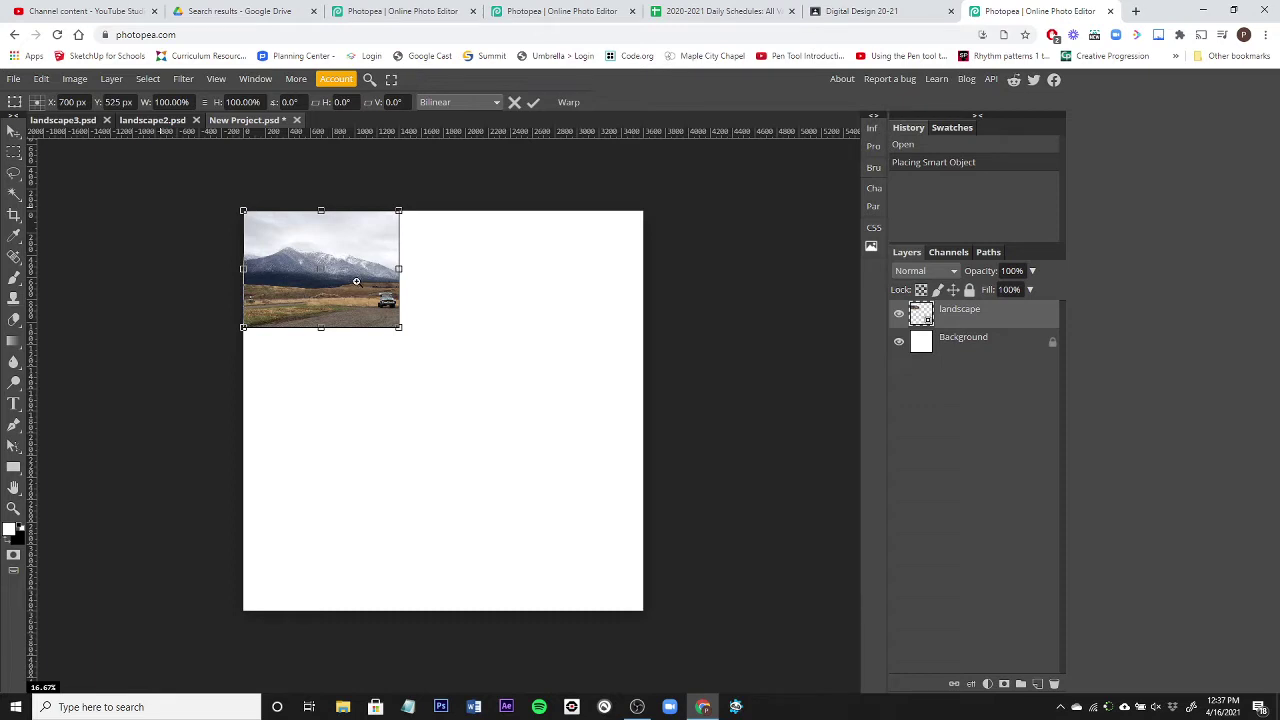
scroll(356, 282, up, 3)
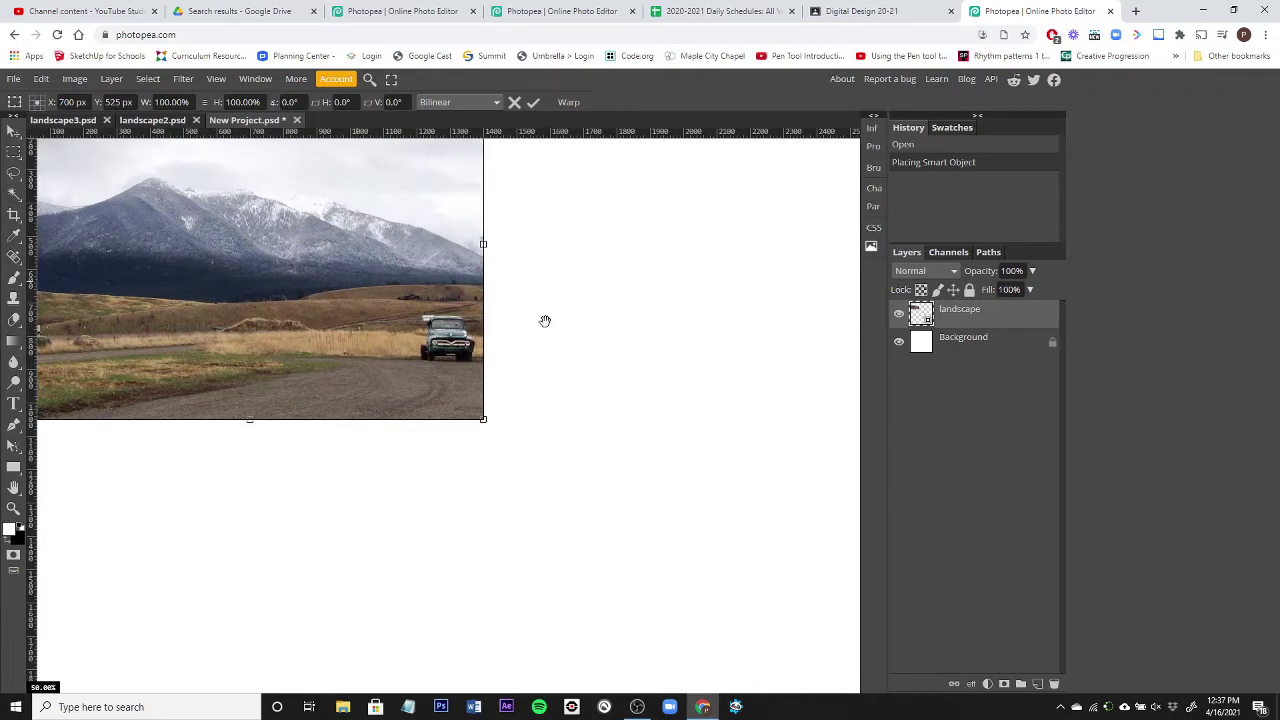
drag(545, 321, 747, 470)
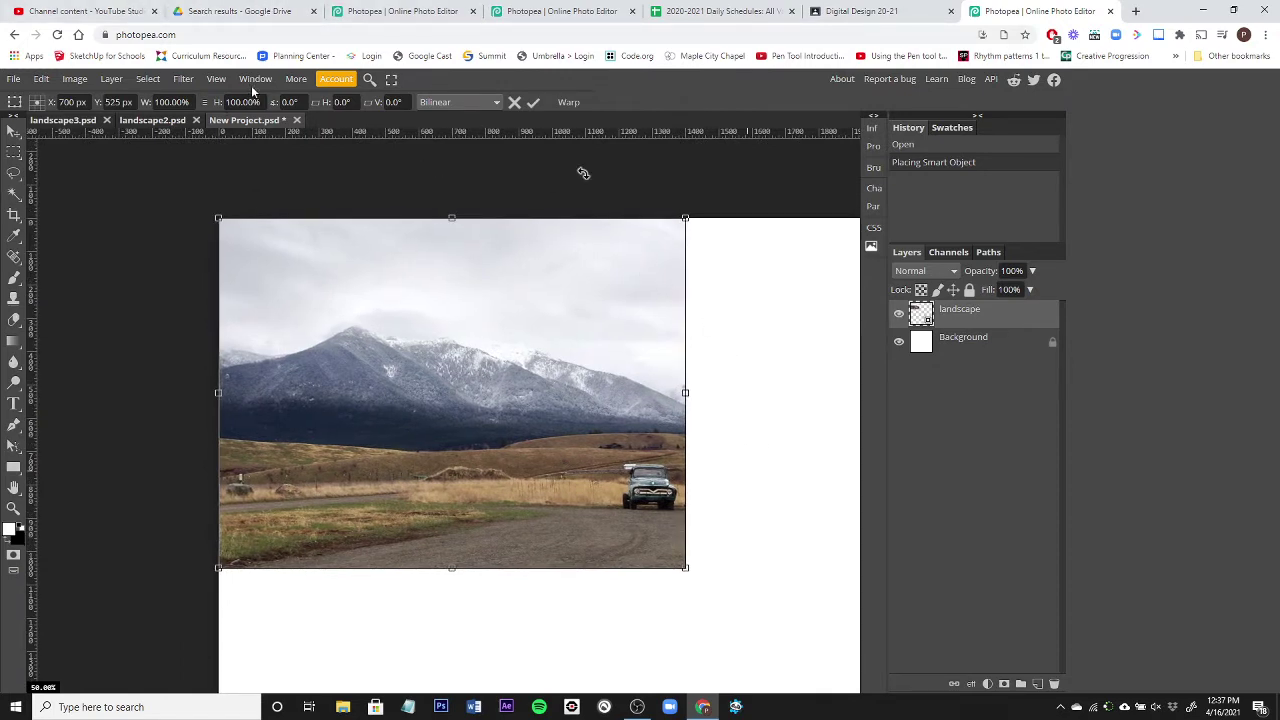
Browse the Filter Gallery effects for the placed landscape image and close the gallery without applying any.
click(189, 82)
mouse_move(209, 357)
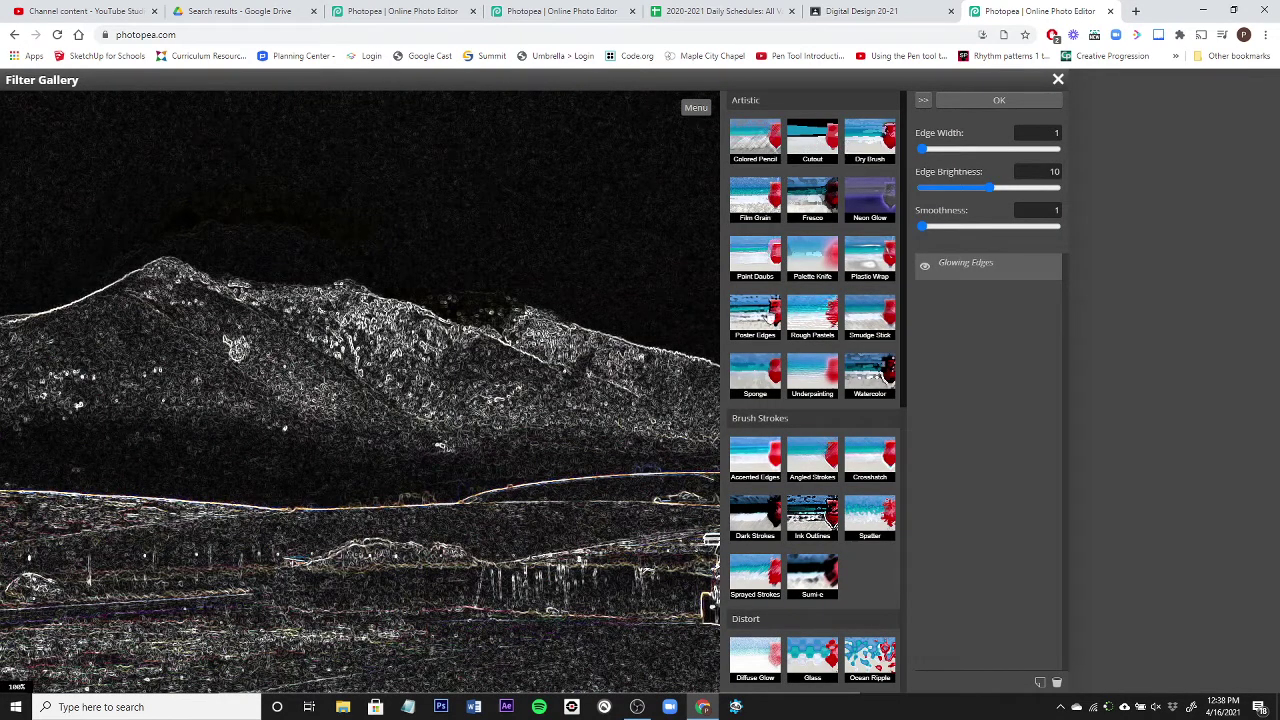
mouse_move(907, 306)
mouse_down()
mouse_move(890, 612)
mouse_move(915, 288)
mouse_up()
mouse_move(904, 178)
mouse_down()
mouse_move(904, 465)
mouse_move(889, 178)
mouse_move(888, 516)
mouse_move(898, 162)
mouse_up()
click(1057, 81)
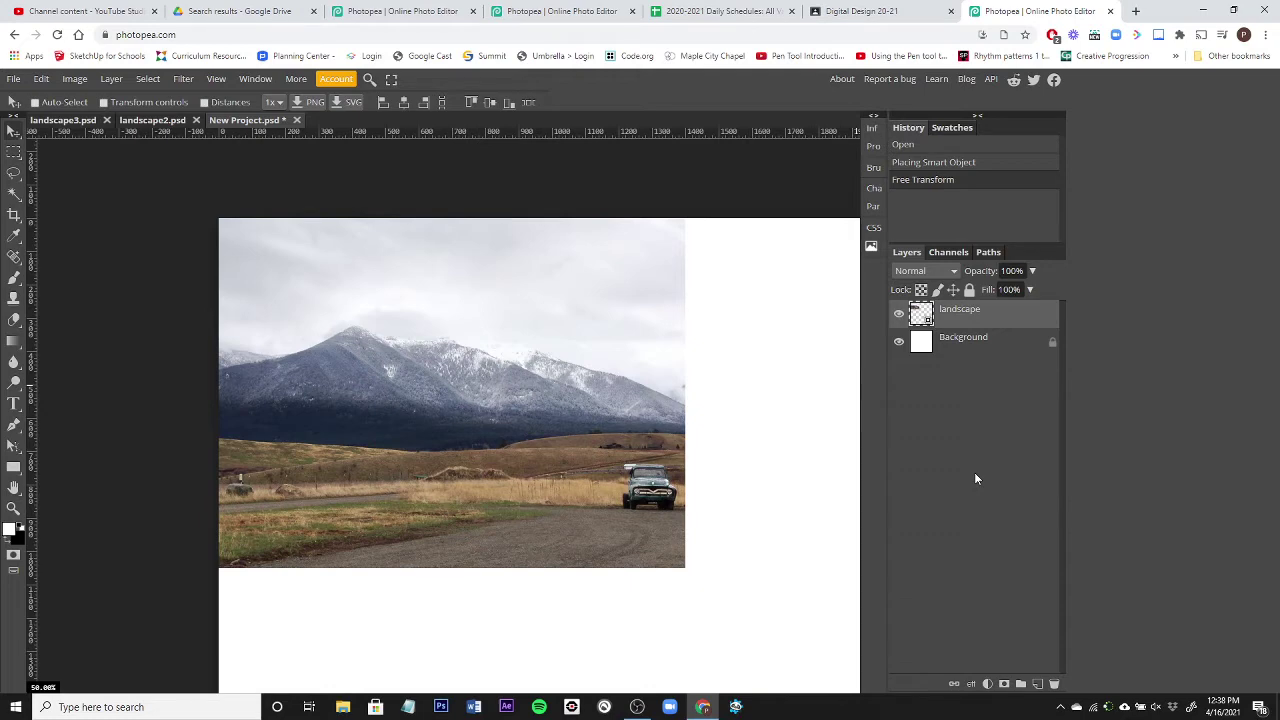
Duplicate the landscape layer and select the copy.
key(ctrl+j)
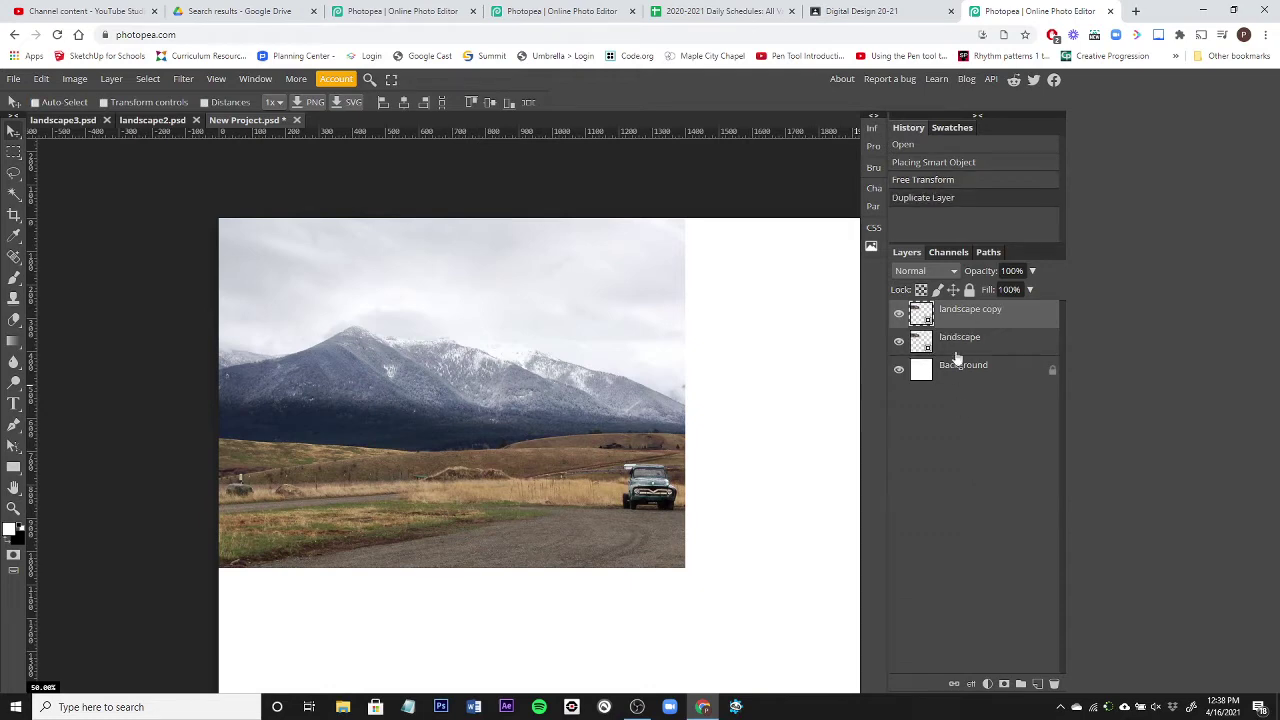
right_click(957, 347)
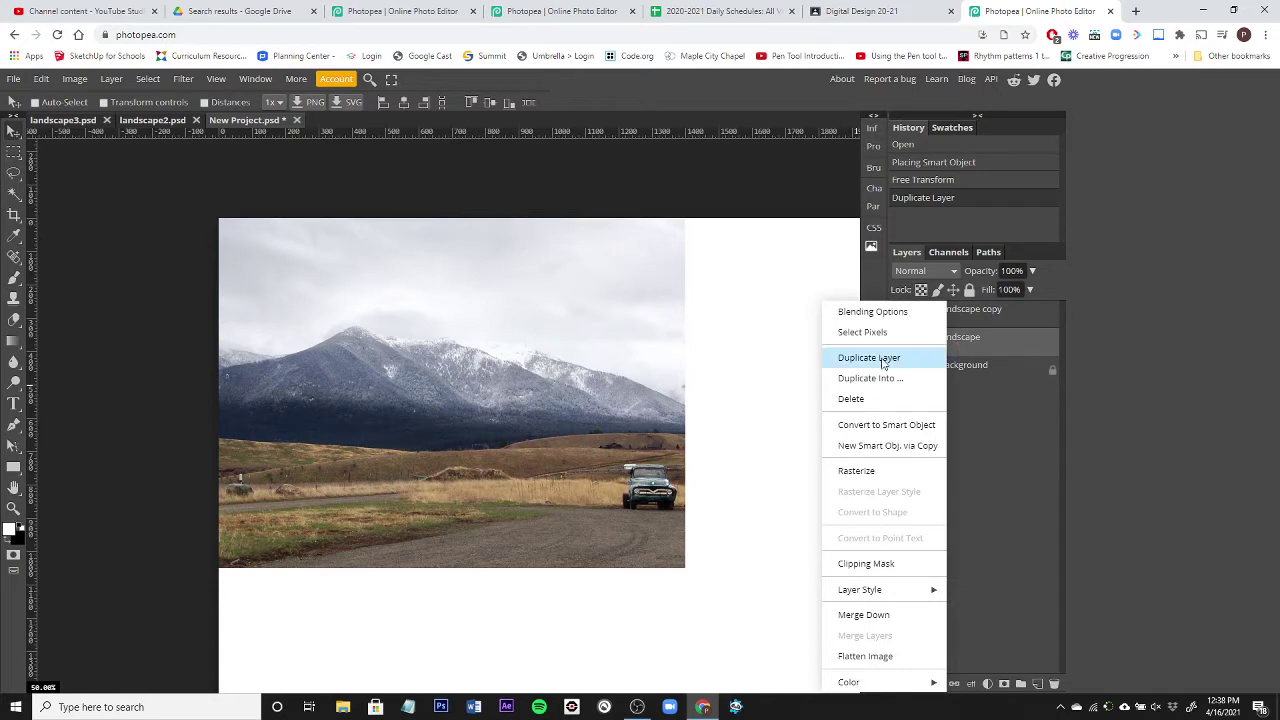
click(985, 450)
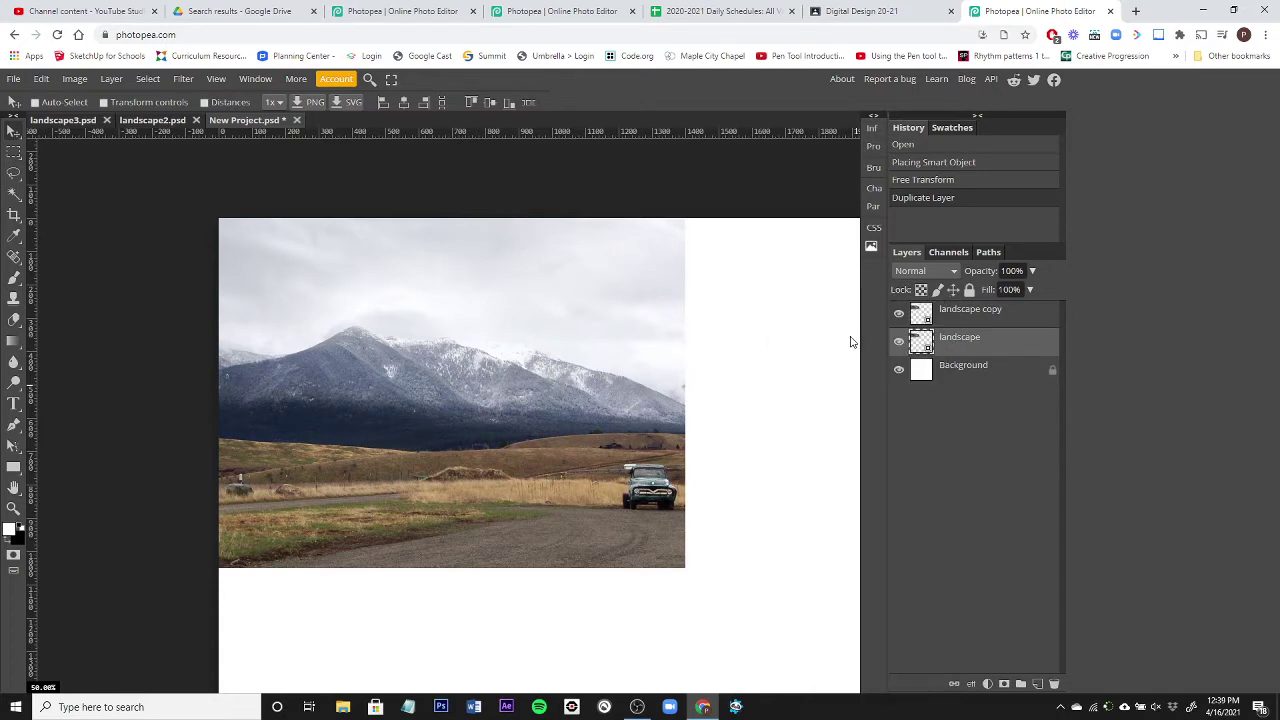
click(948, 316)
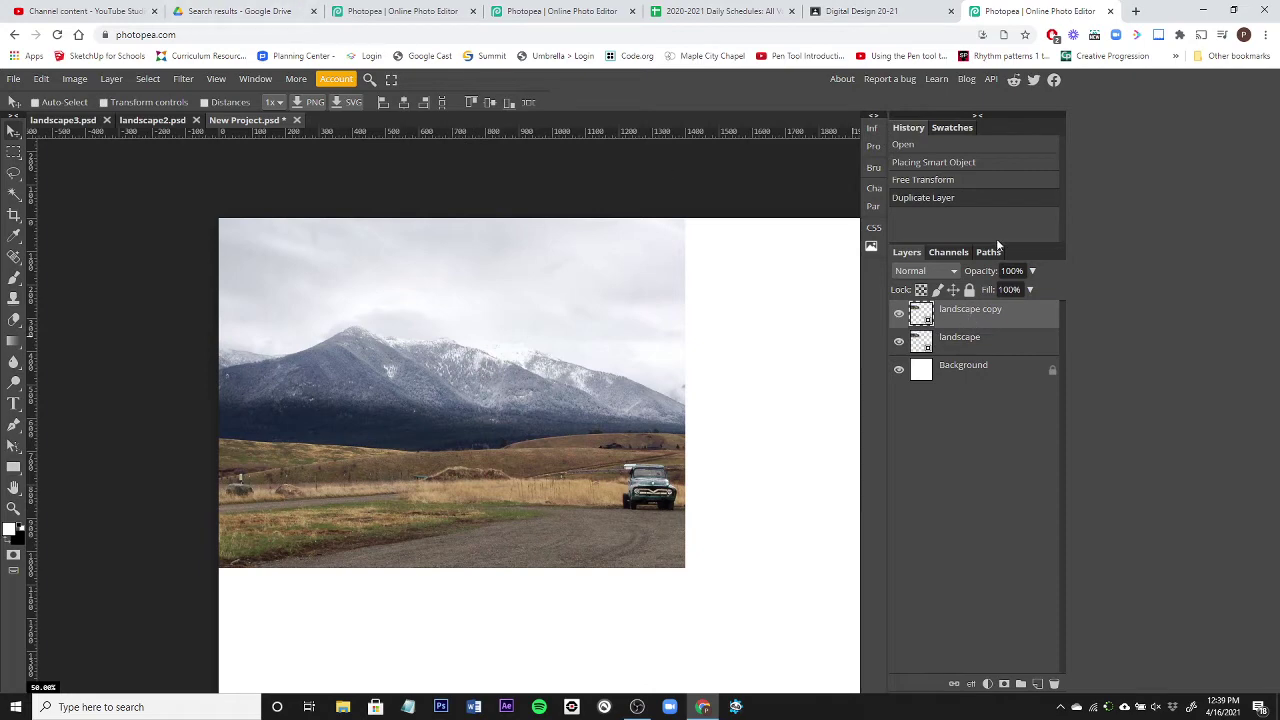
Choose the Watercolor effect in the Filter Gallery for the landscape copy and set Brush Detail to 5.
click(183, 79)
click(191, 125)
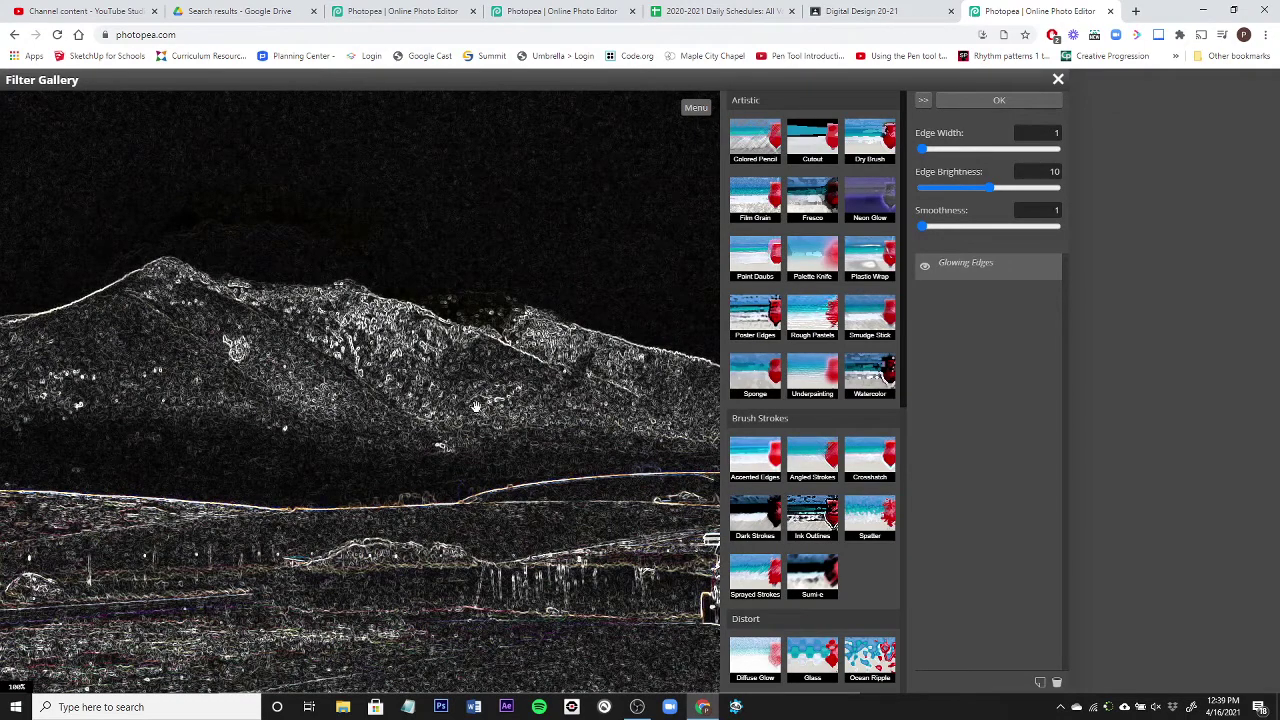
scroll(432, 449, down, 3)
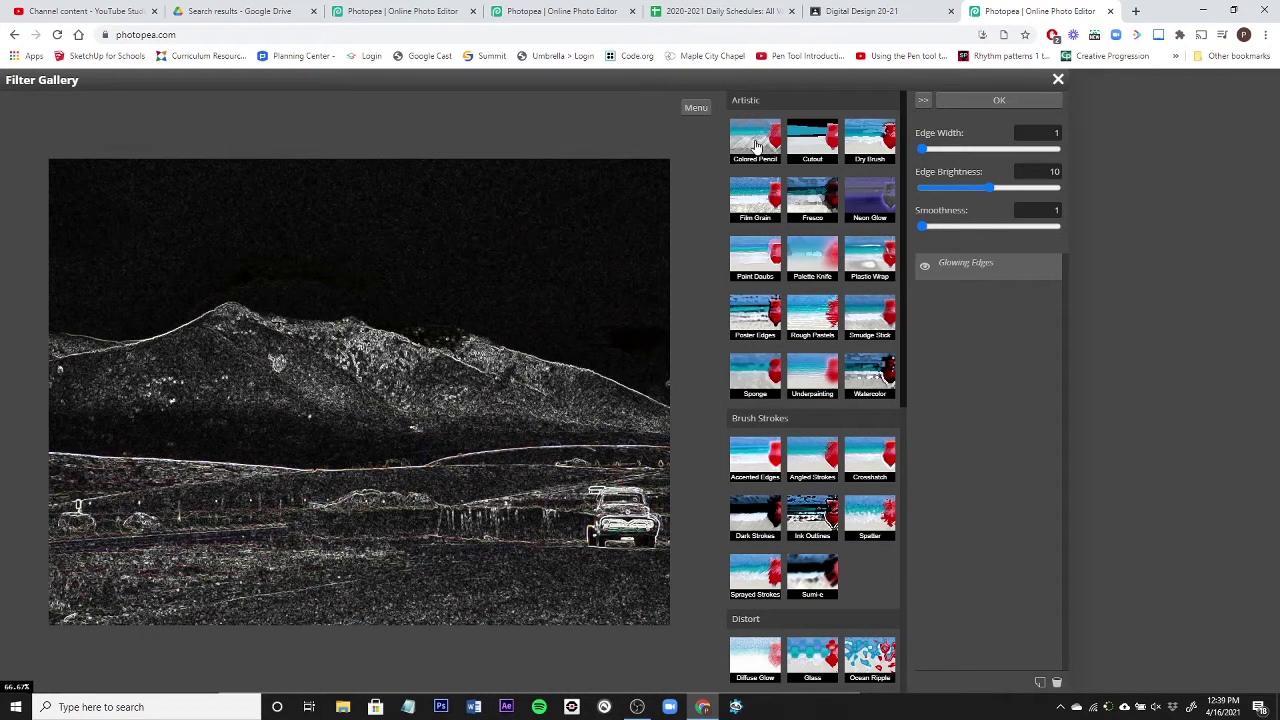
click(757, 147)
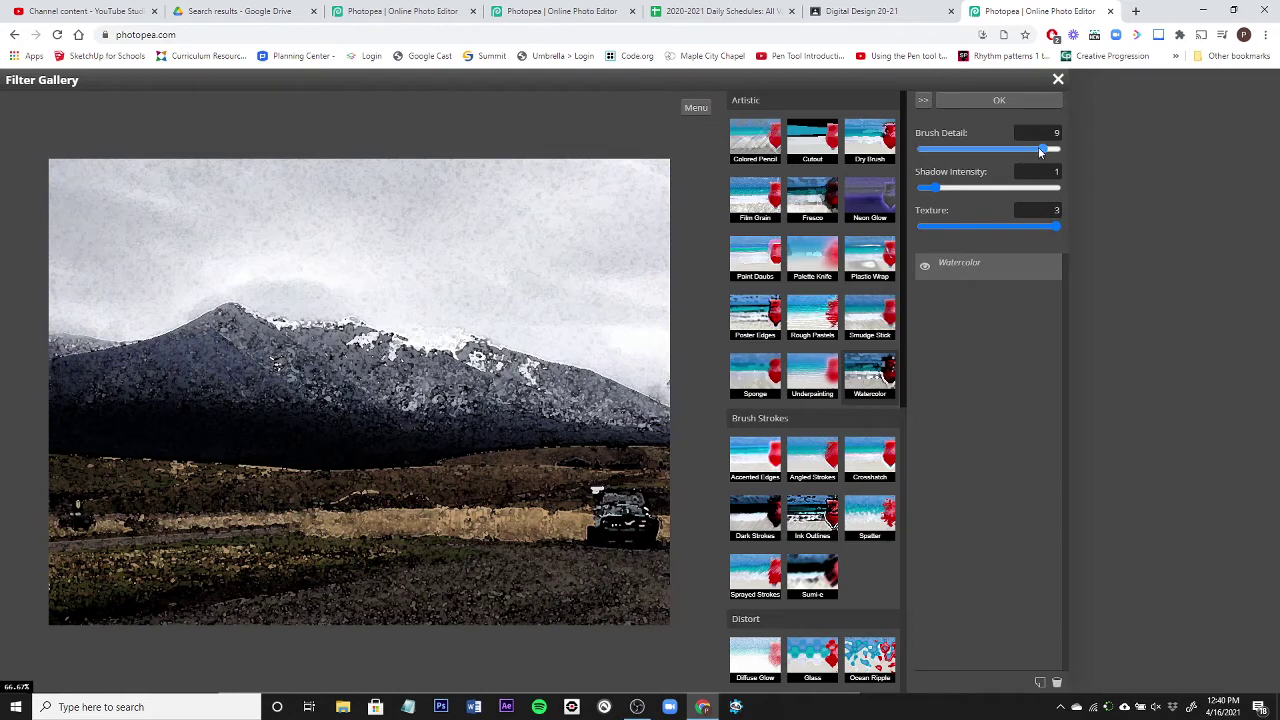
click(986, 149)
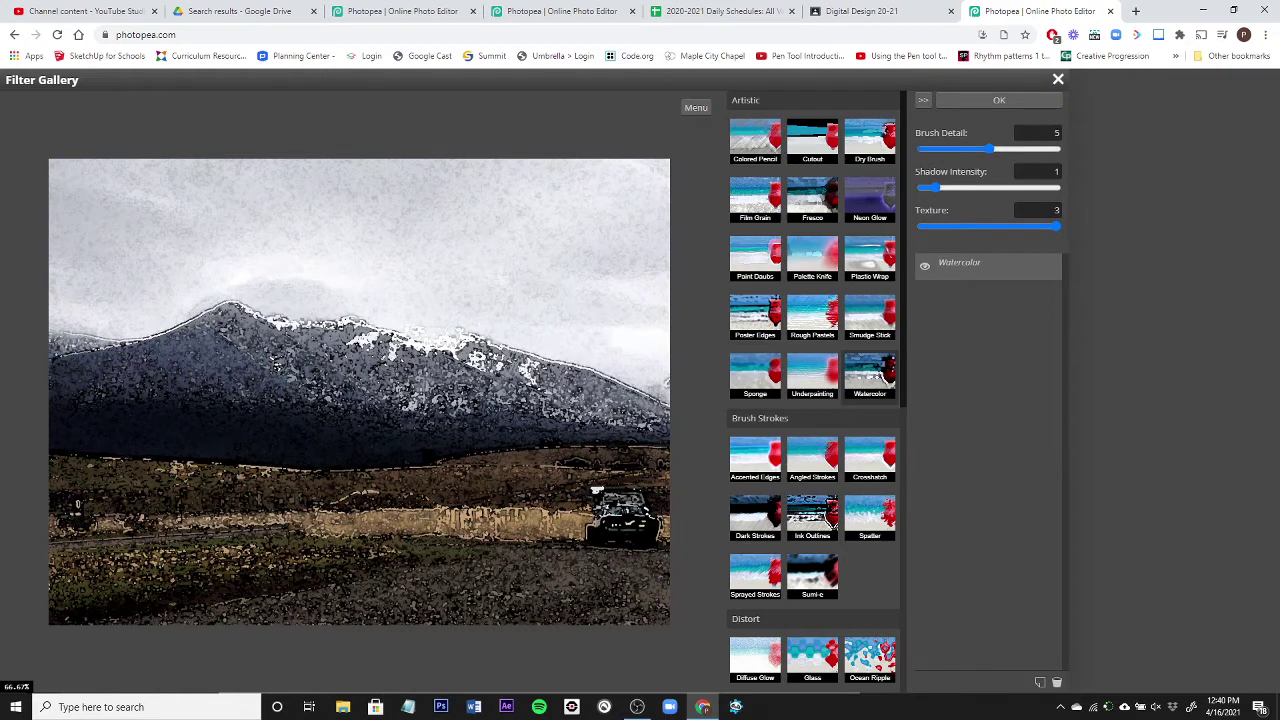
Set the Watercolor filter's Brush Detail to 1 and Texture to 3, and apply it to the landscape copy.
drag(1050, 133, 1070, 136)
text(1)
key(Return)
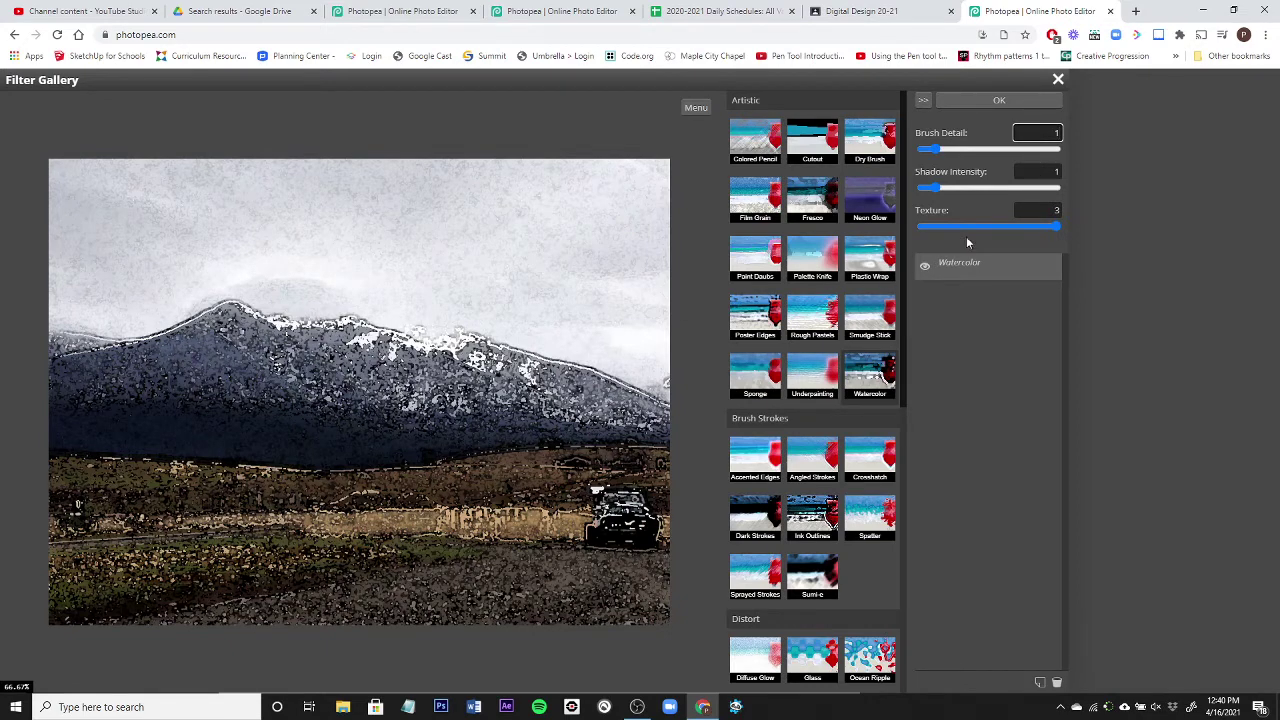
click(1052, 211)
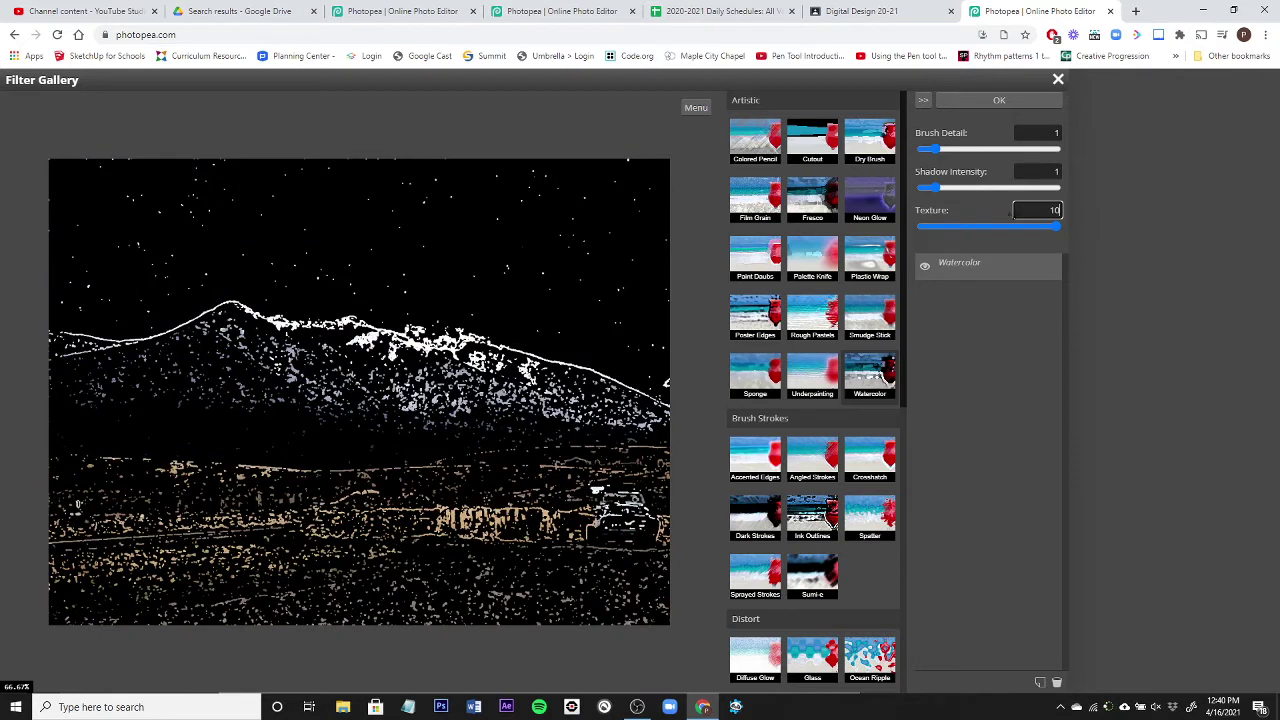
text(3)
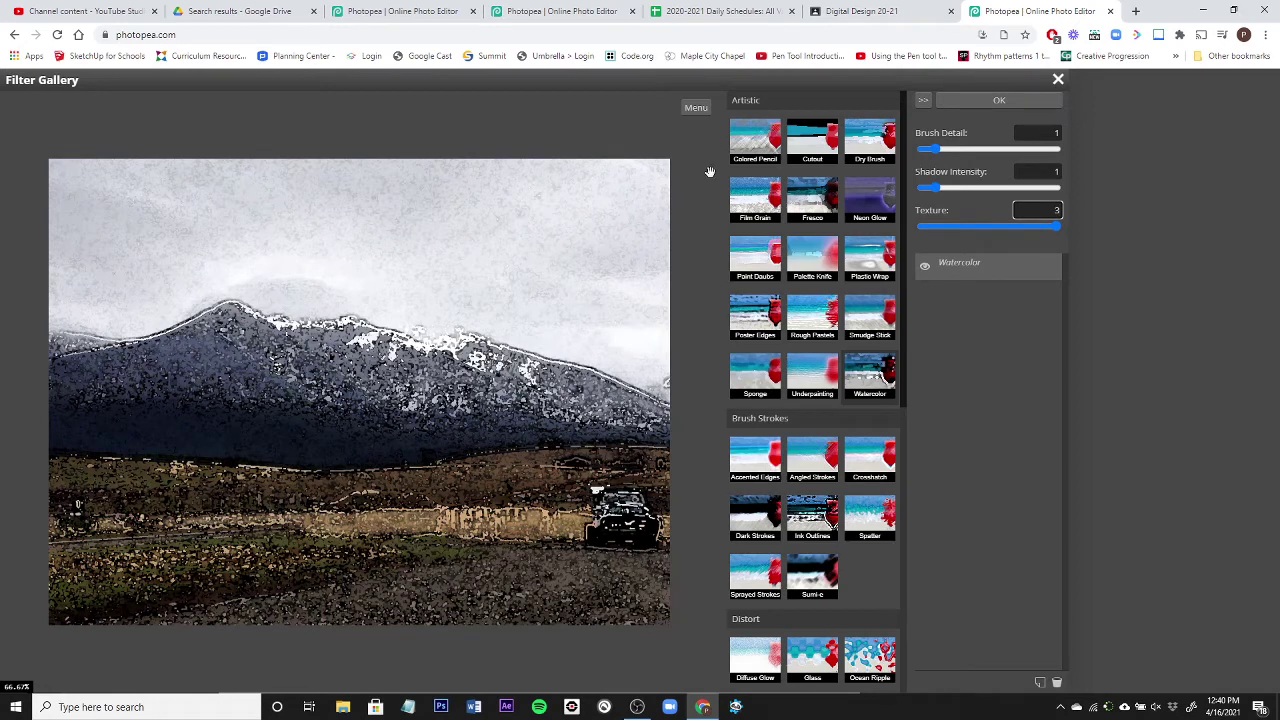
click(1038, 112)
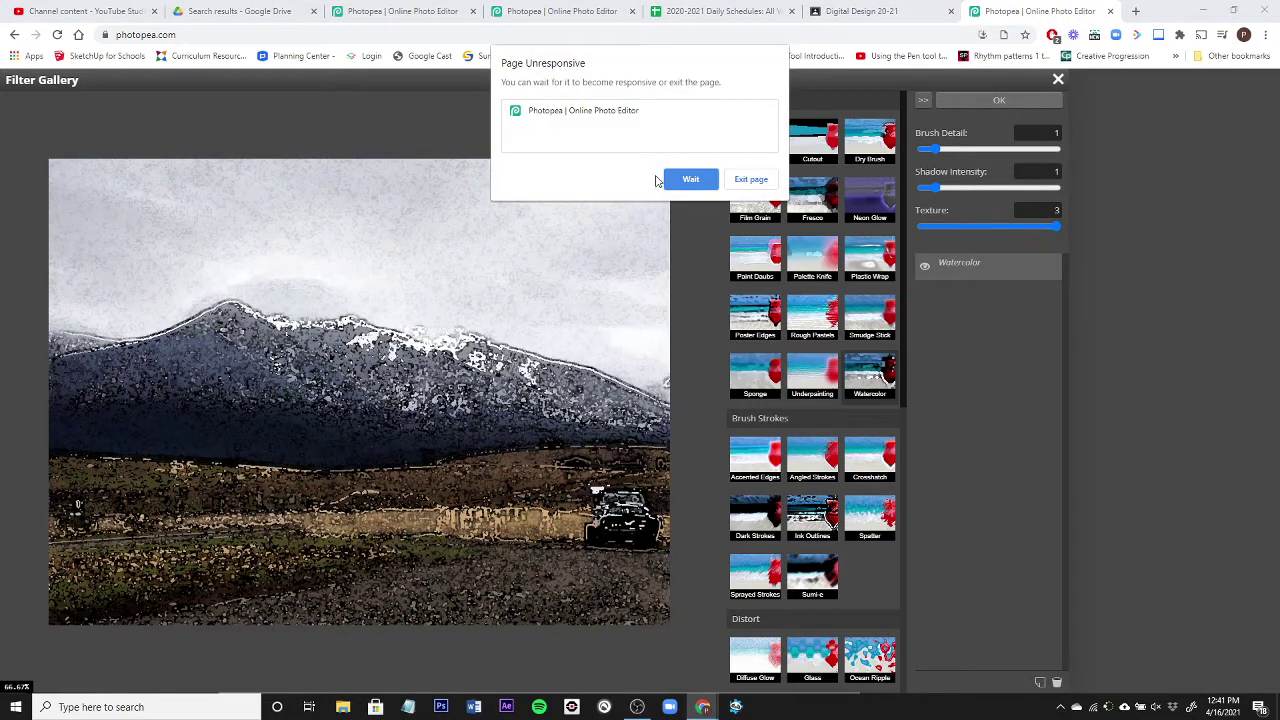
click(686, 178)
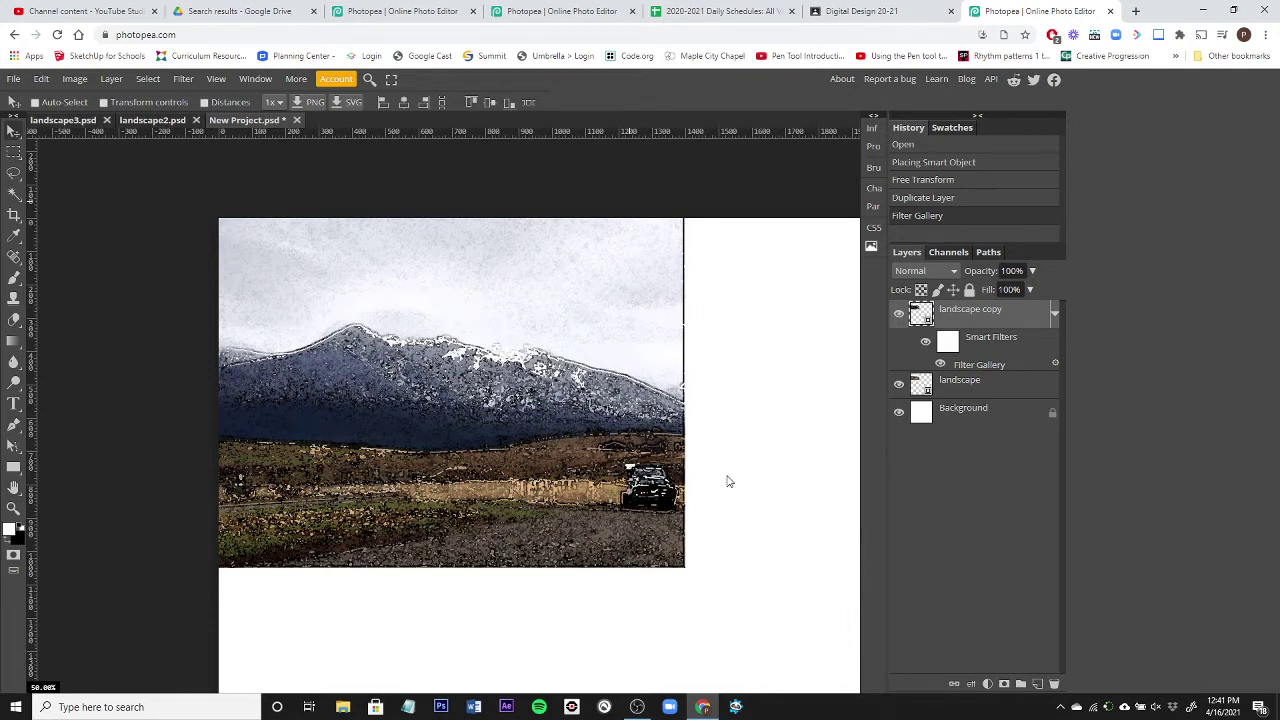
Inspect the filtered image on the canvas and close the new project without saving.
key(ctrl+space)
click(695, 441)
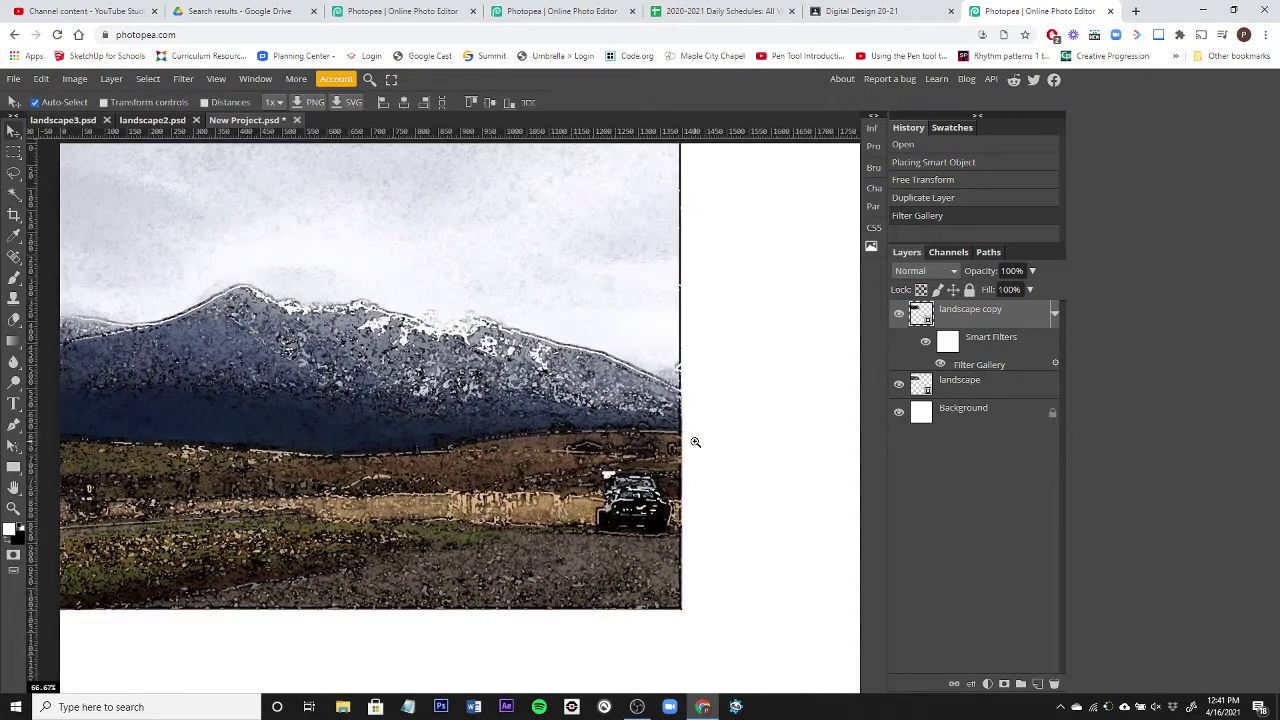
scroll(695, 441, down, 8)
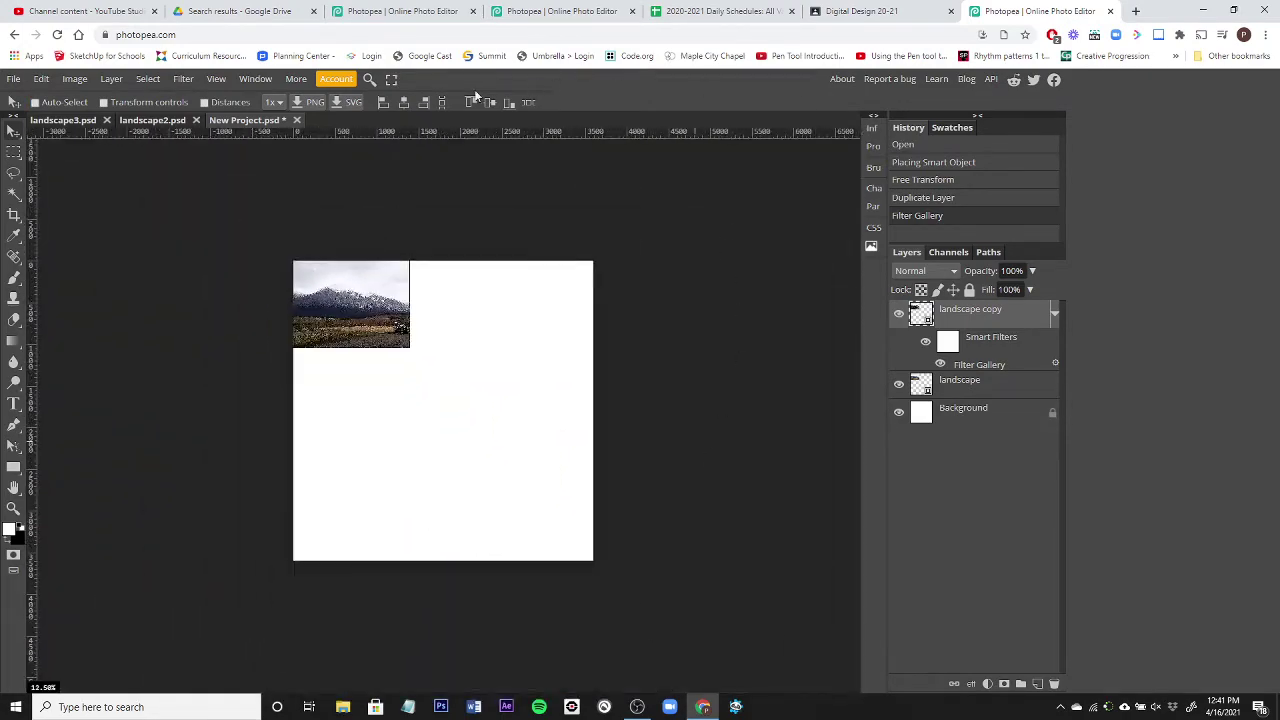
click(297, 121)
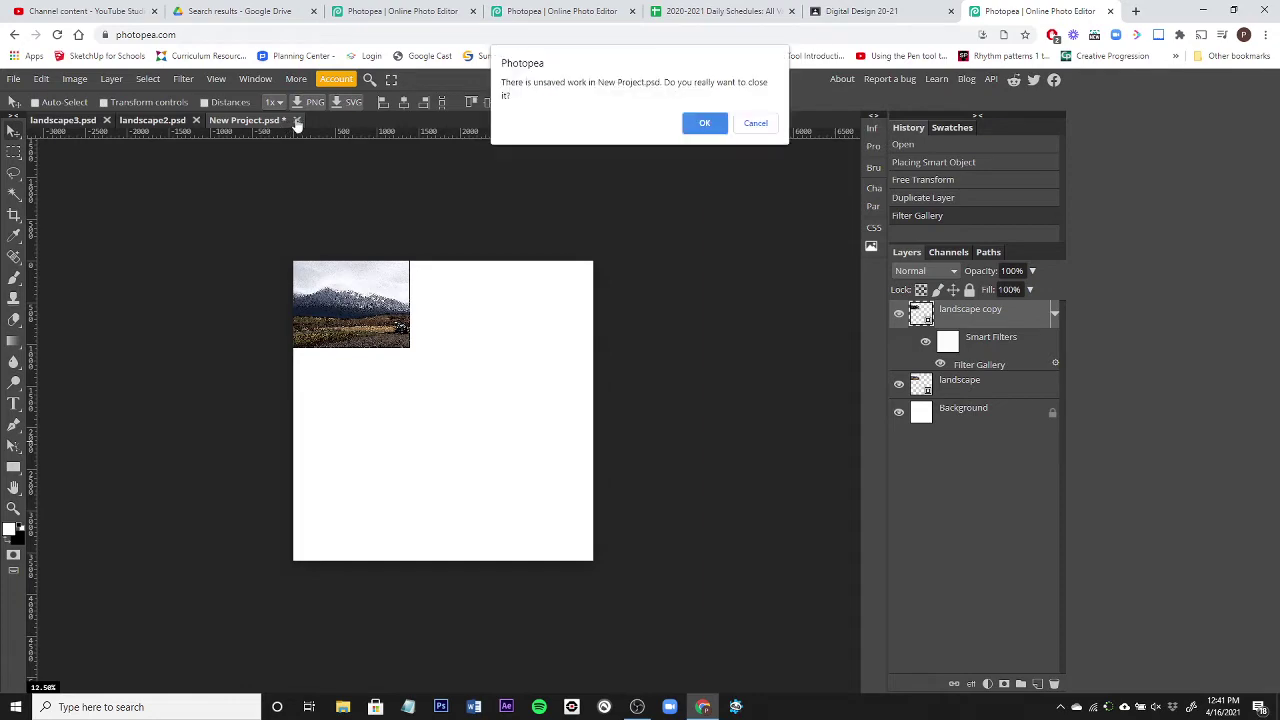
click(709, 125)
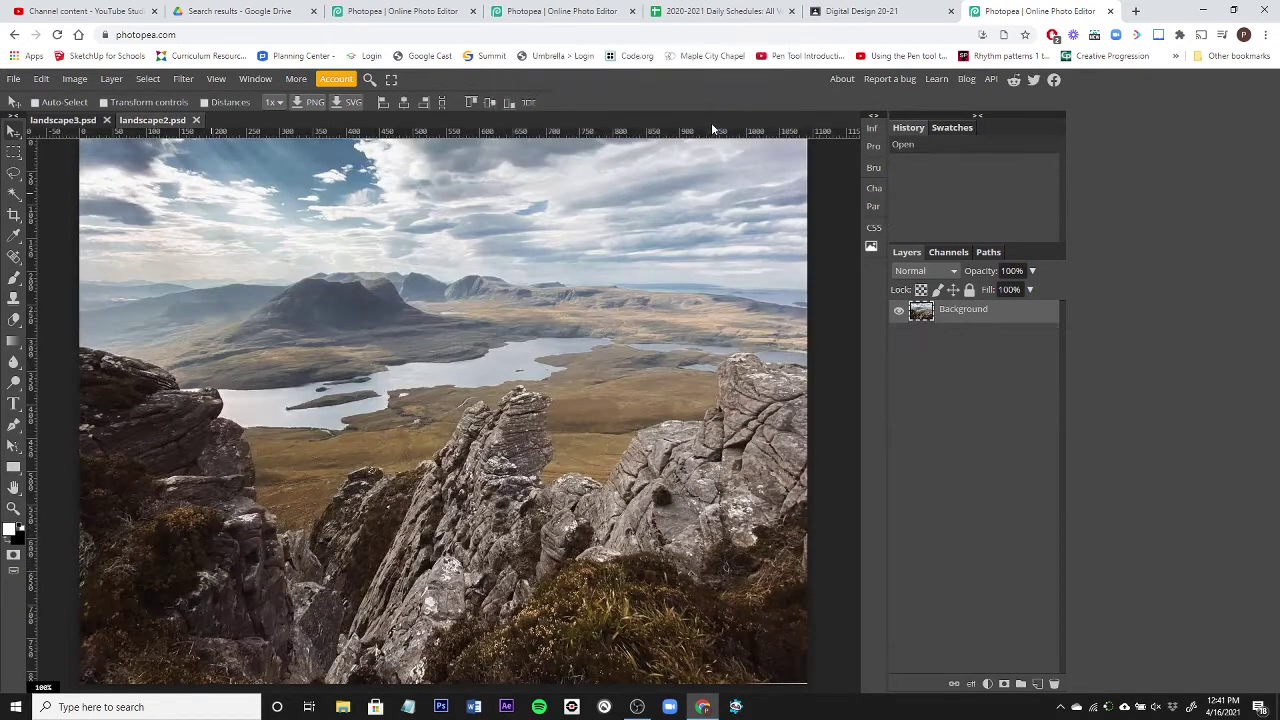
Duplicate the Background layer of landscape2.psd.
click(62, 122)
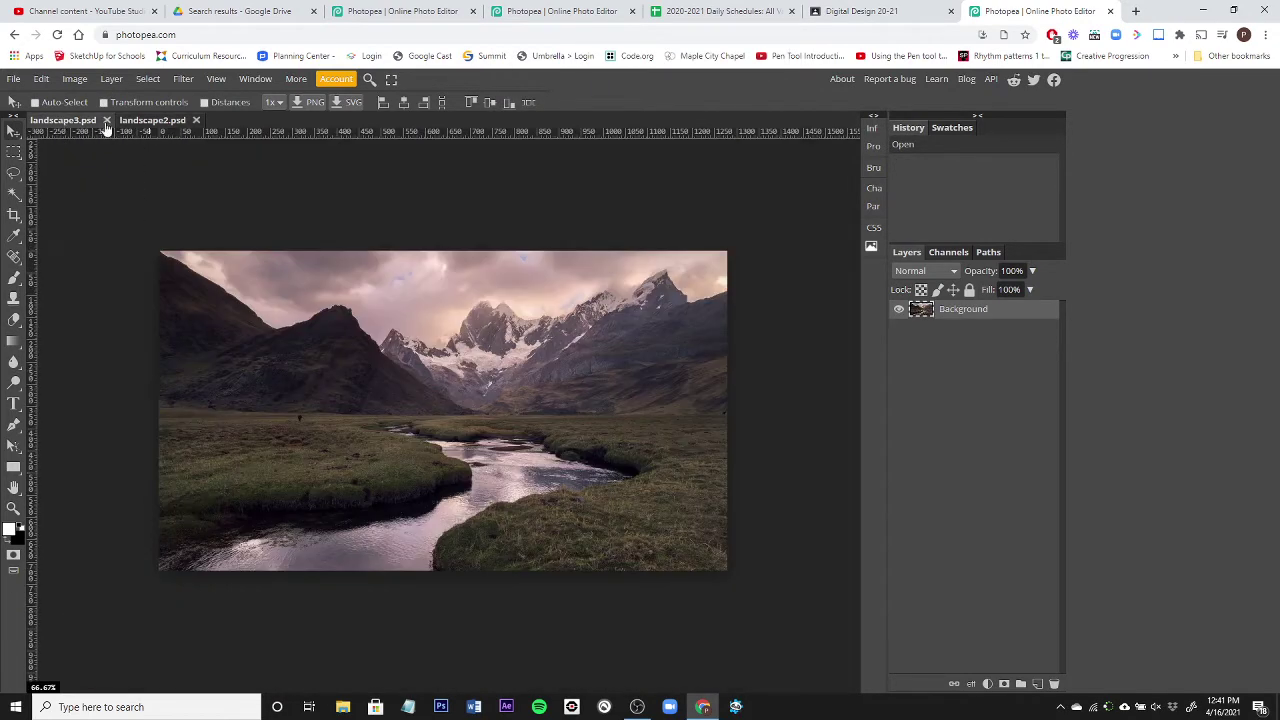
click(145, 121)
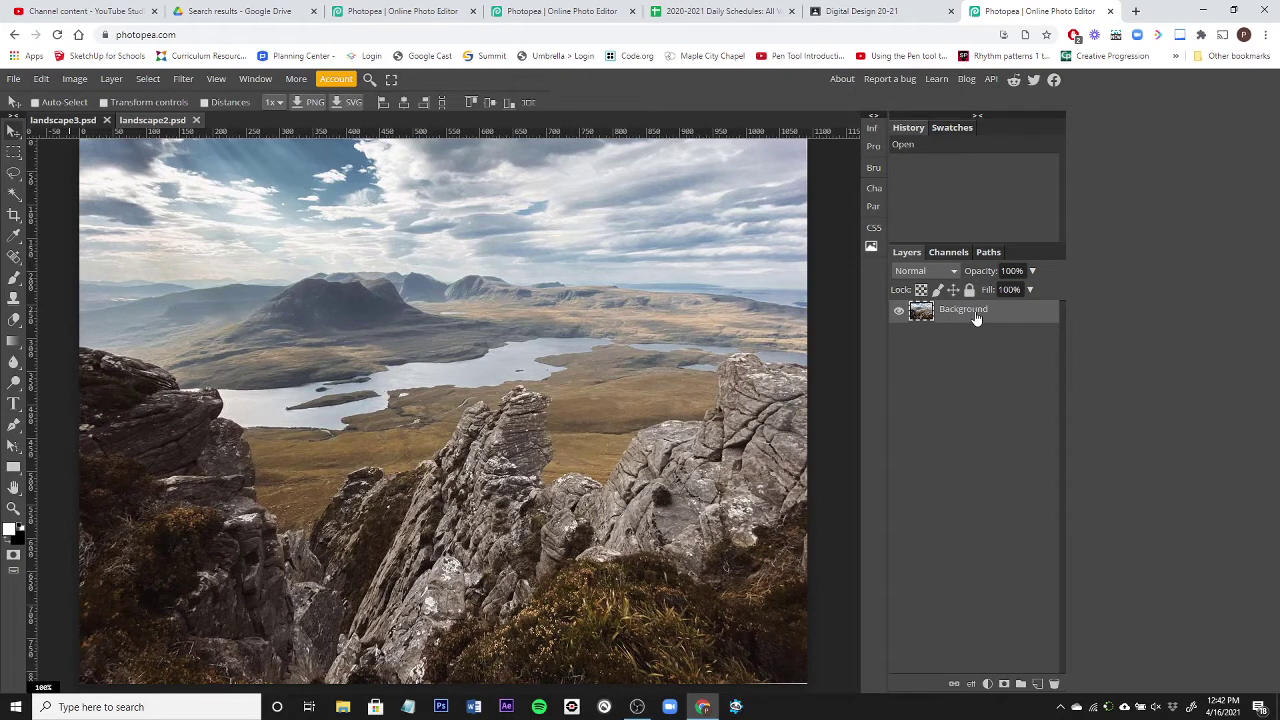
key(ctrl)
key(ctrl+j)
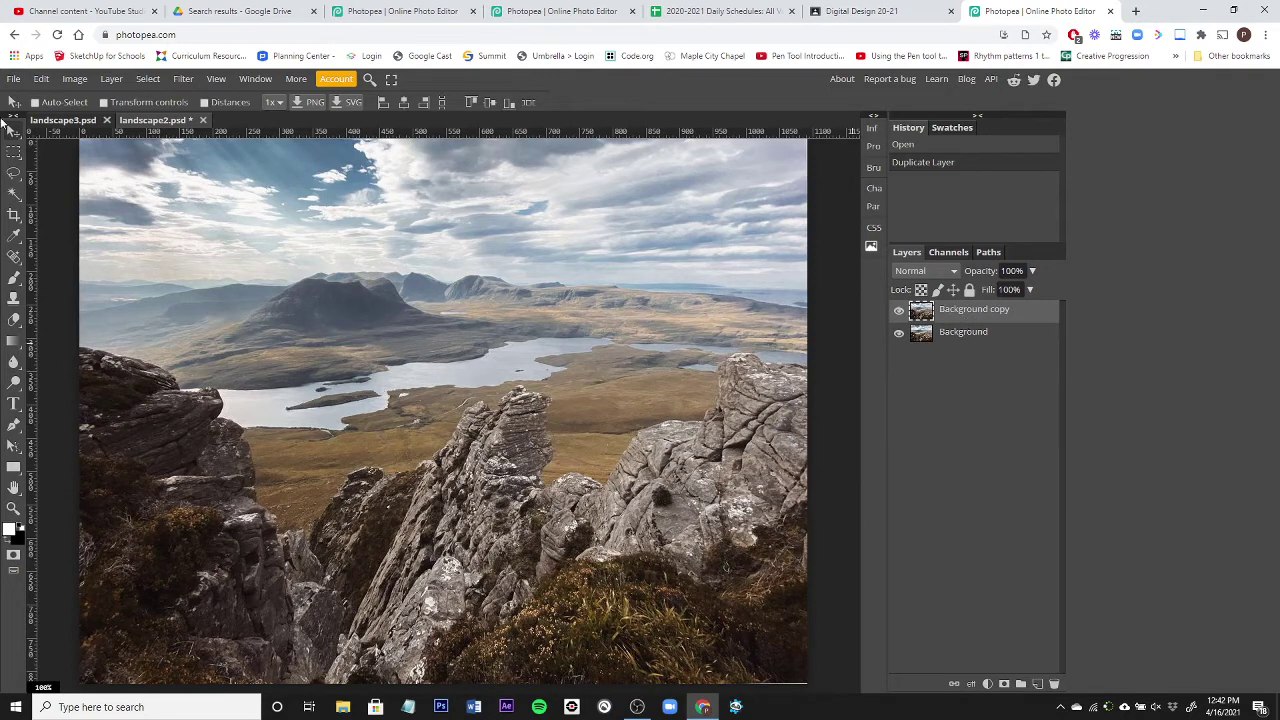
Choose the Mosaic Tiles texture in the Filter Gallery for the landscape2 Background copy and set Tile Size to 10.
click(186, 80)
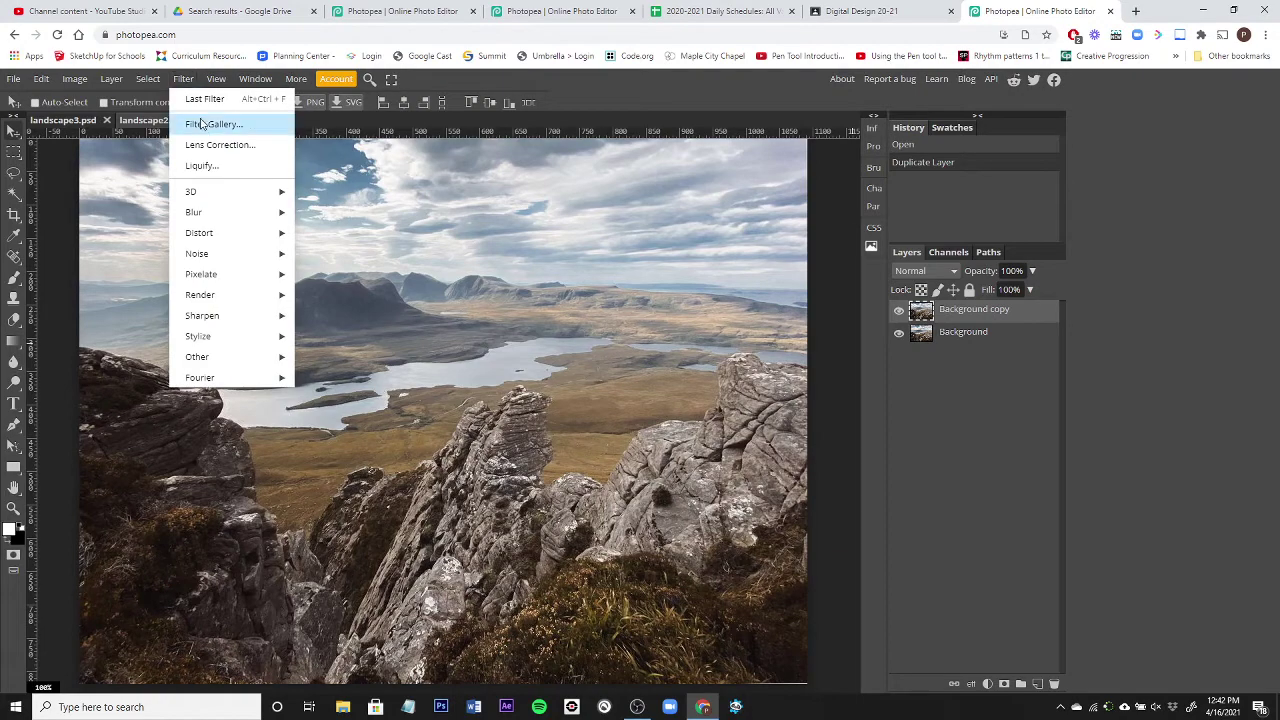
click(202, 126)
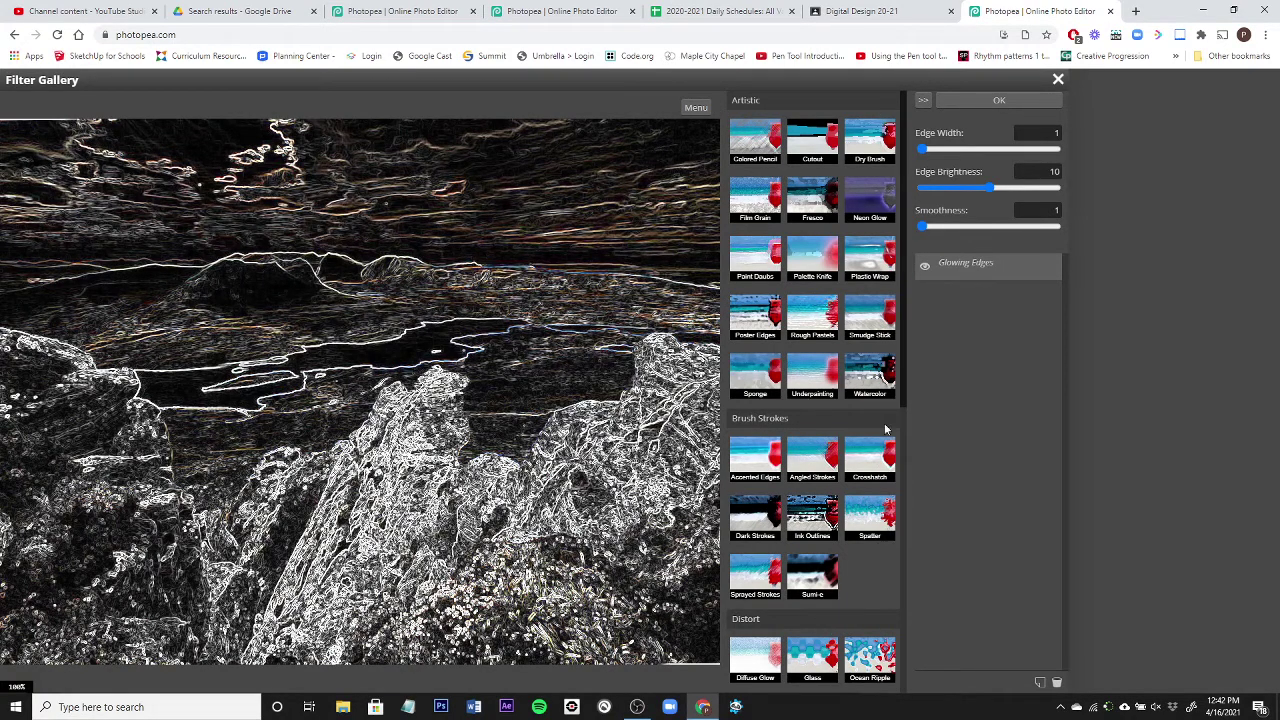
drag(901, 338, 900, 655)
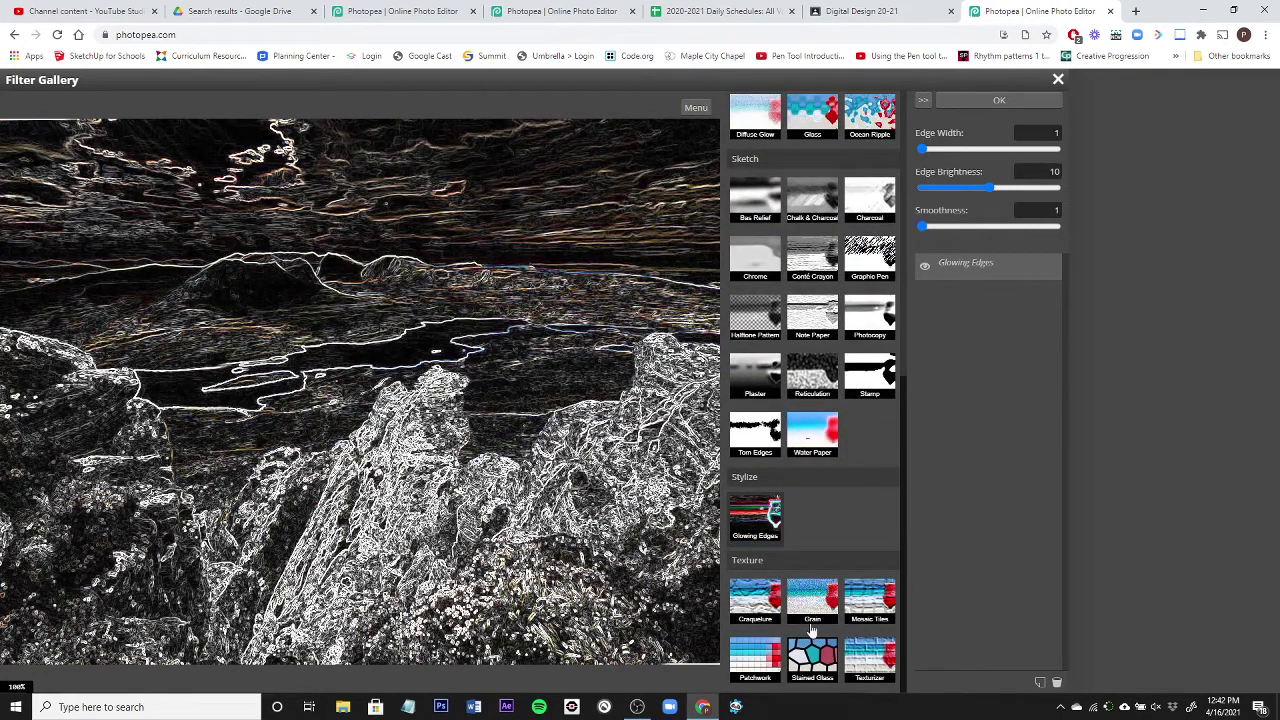
click(865, 610)
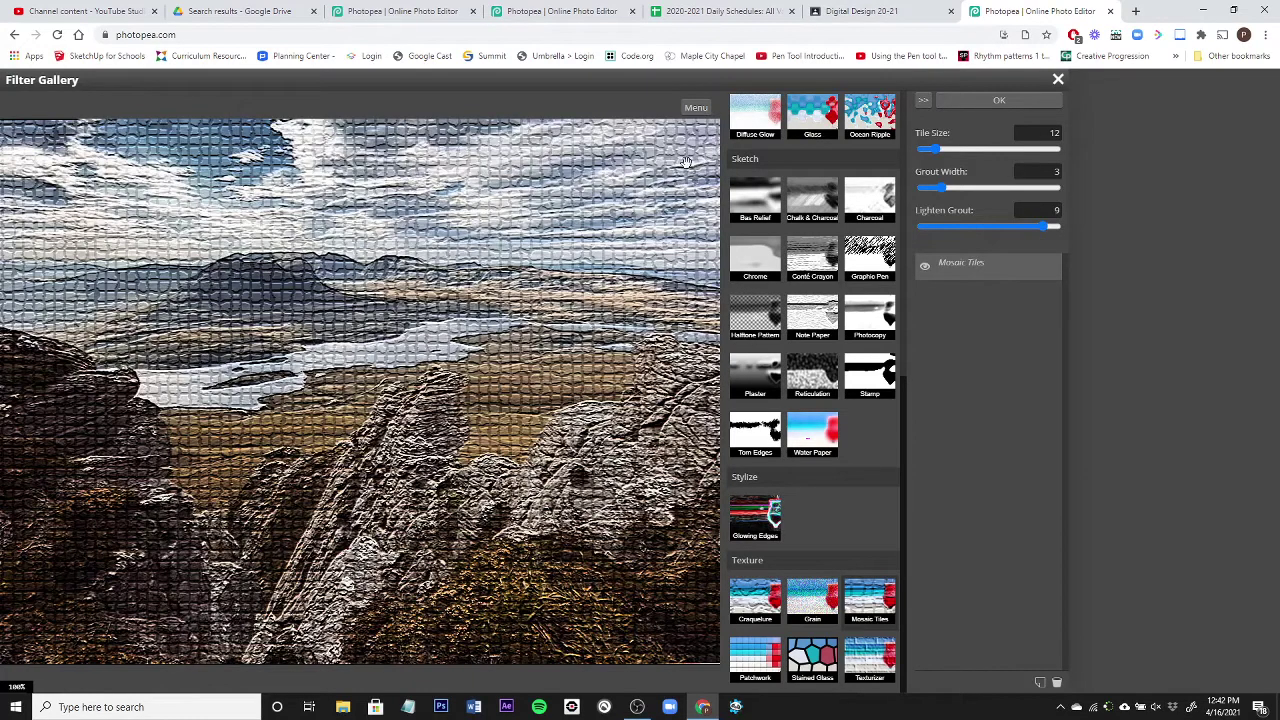
click(989, 149)
drag(989, 149, 930, 149)
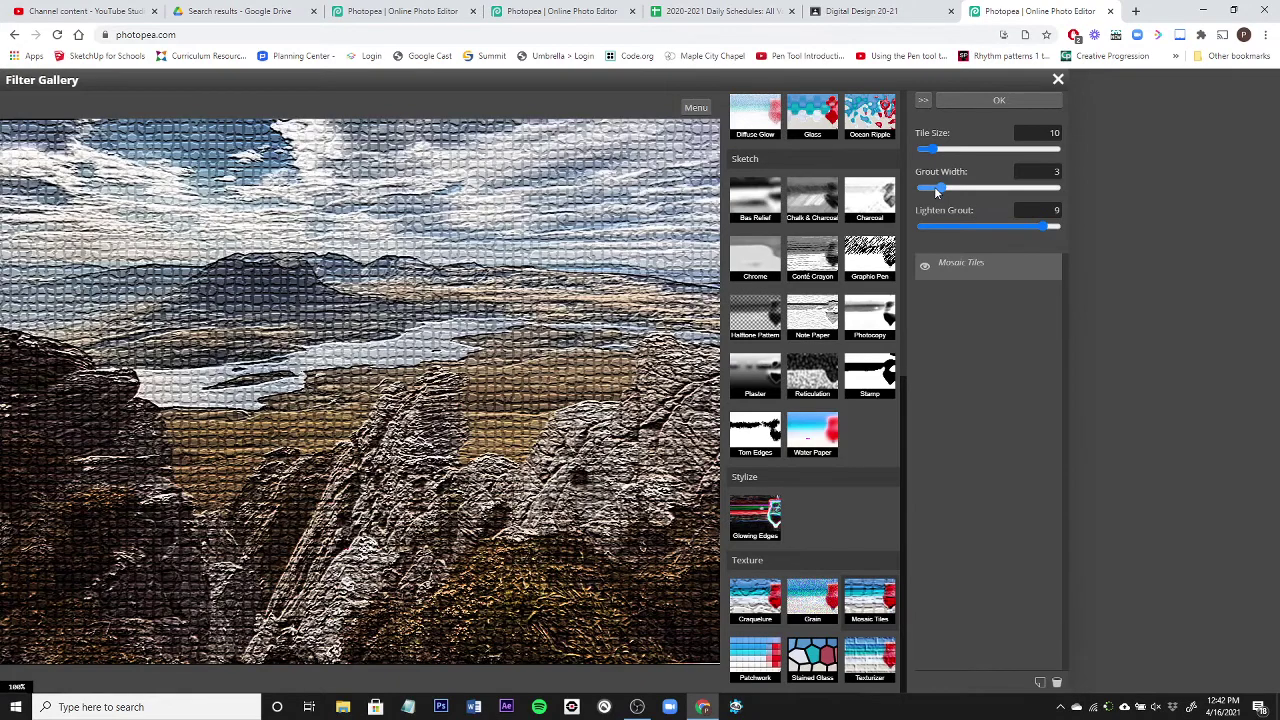
Set the Mosaic Tiles filter's Grout Width to 1 and Lighten Grout to 4, and apply it to the layer copy.
mouse_move(936, 190)
mouse_down()
mouse_move(989, 188)
mouse_move(922, 190)
mouse_up()
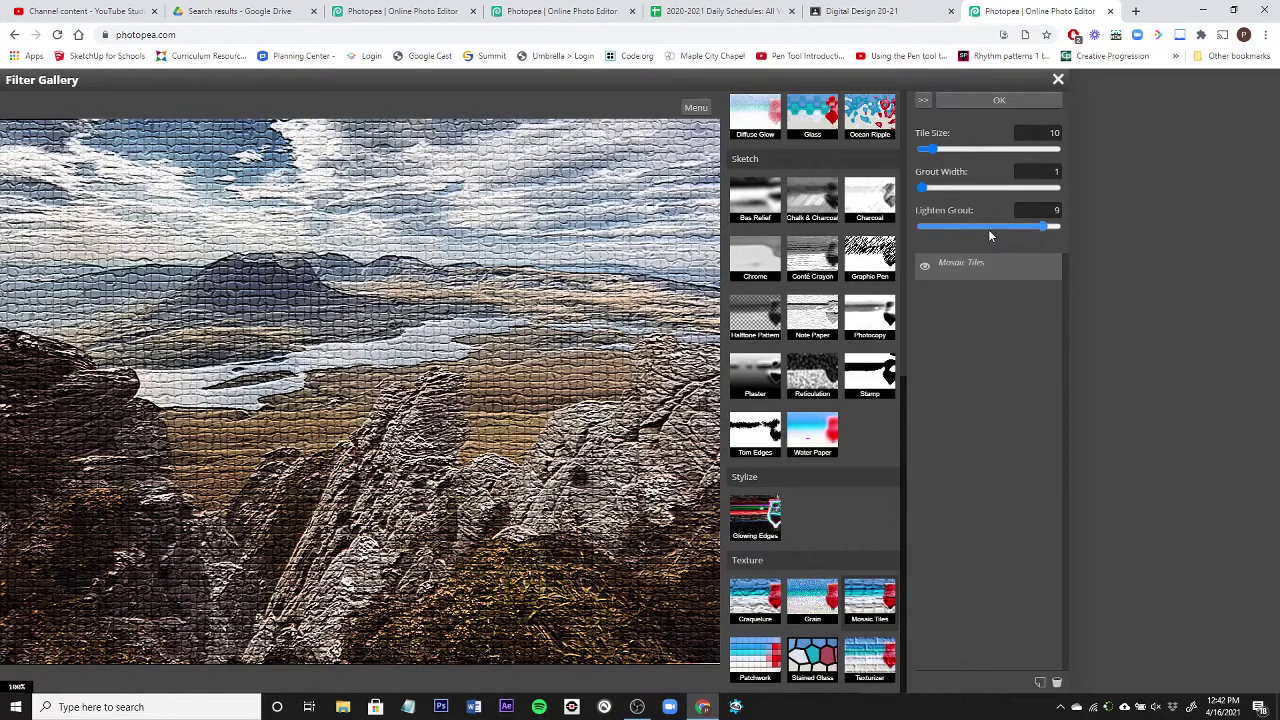
click(986, 226)
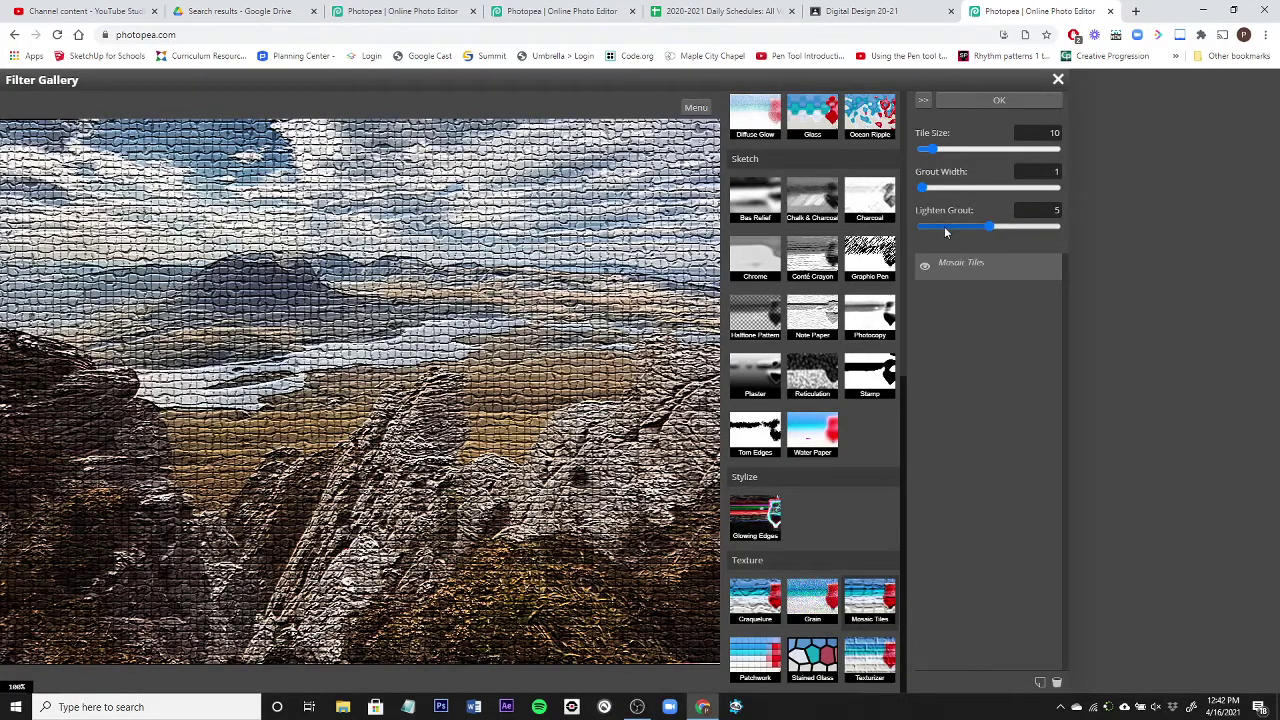
drag(944, 226, 920, 227)
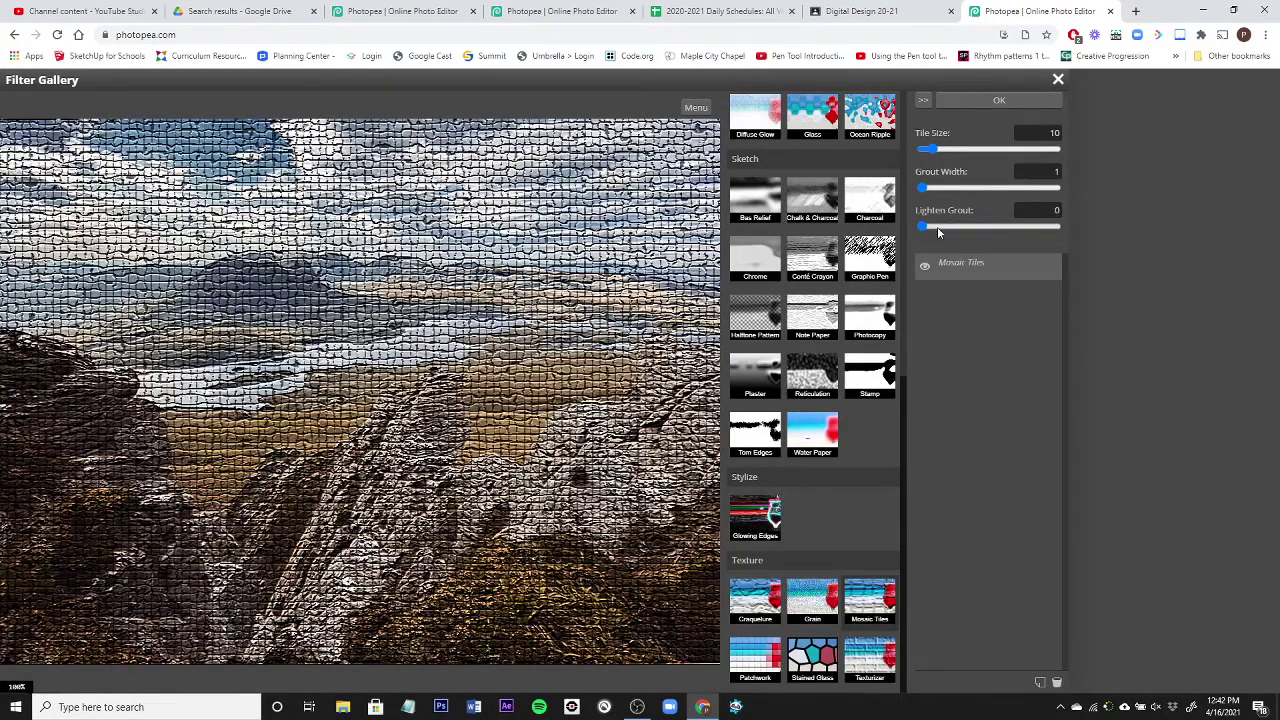
click(974, 227)
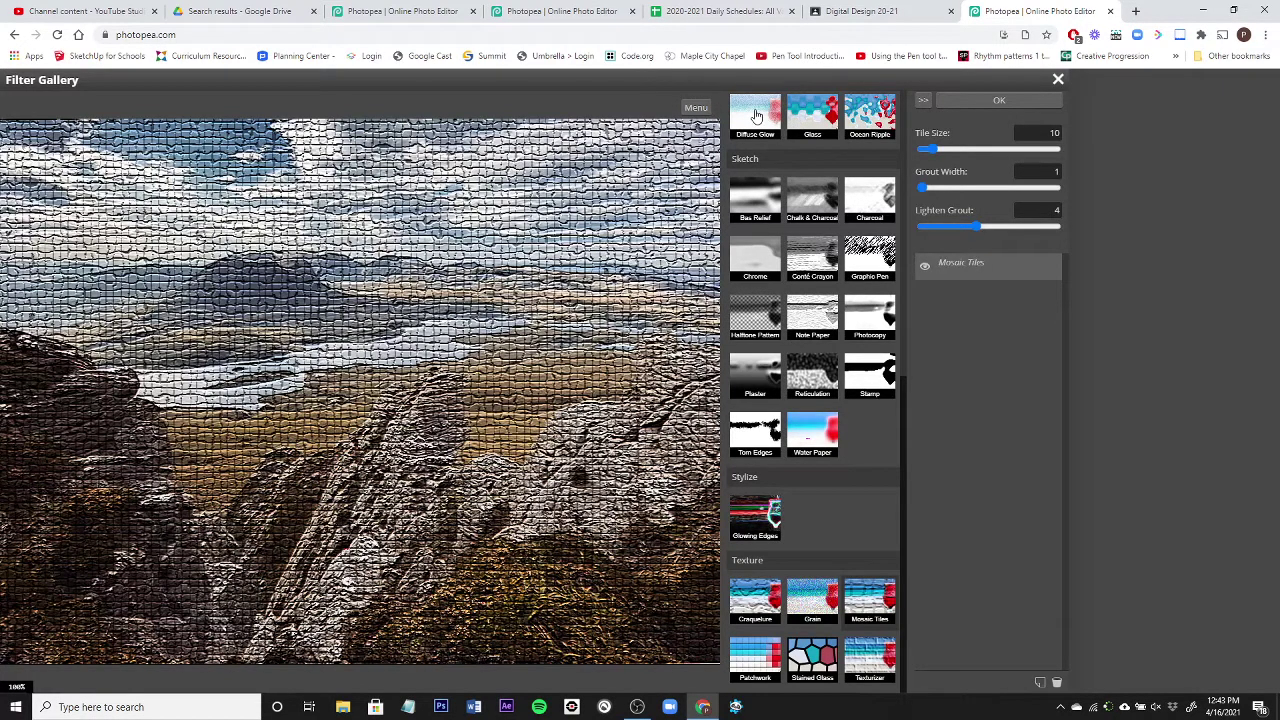
click(962, 98)
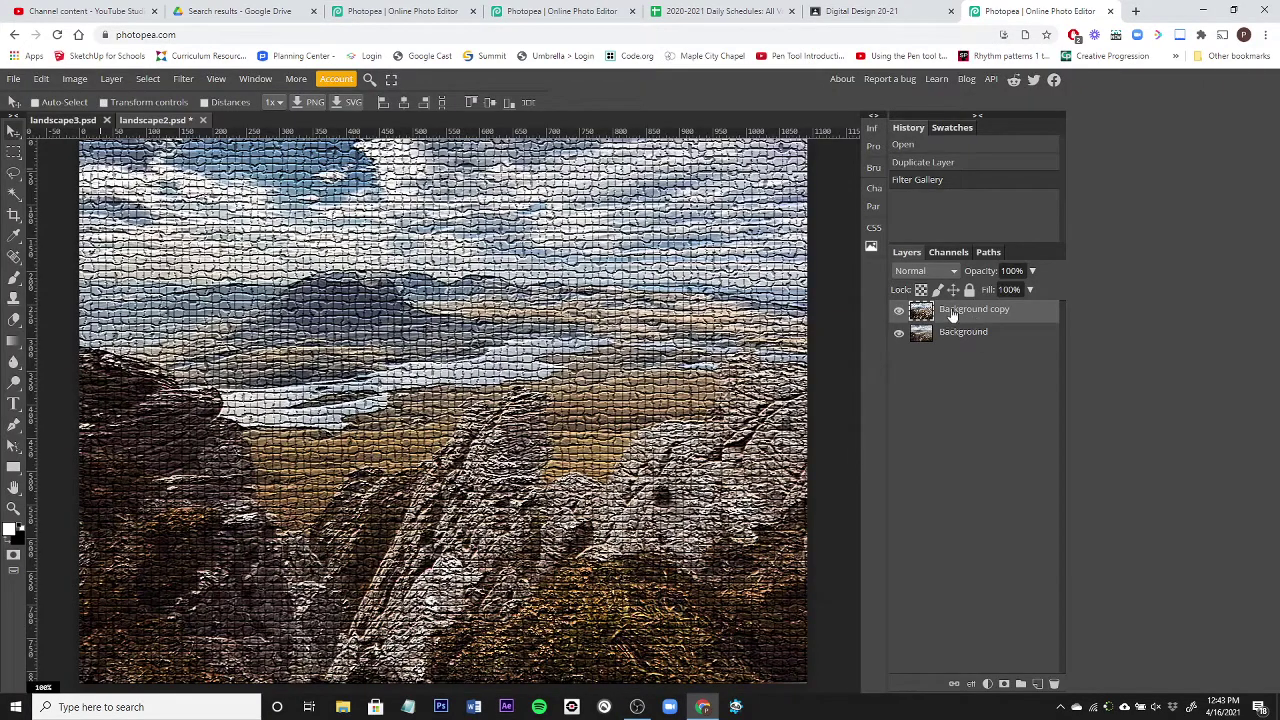
Toggle the mosaic layer's visibility to compare it with the original, and save landscape2 as a PSD.
click(898, 310)
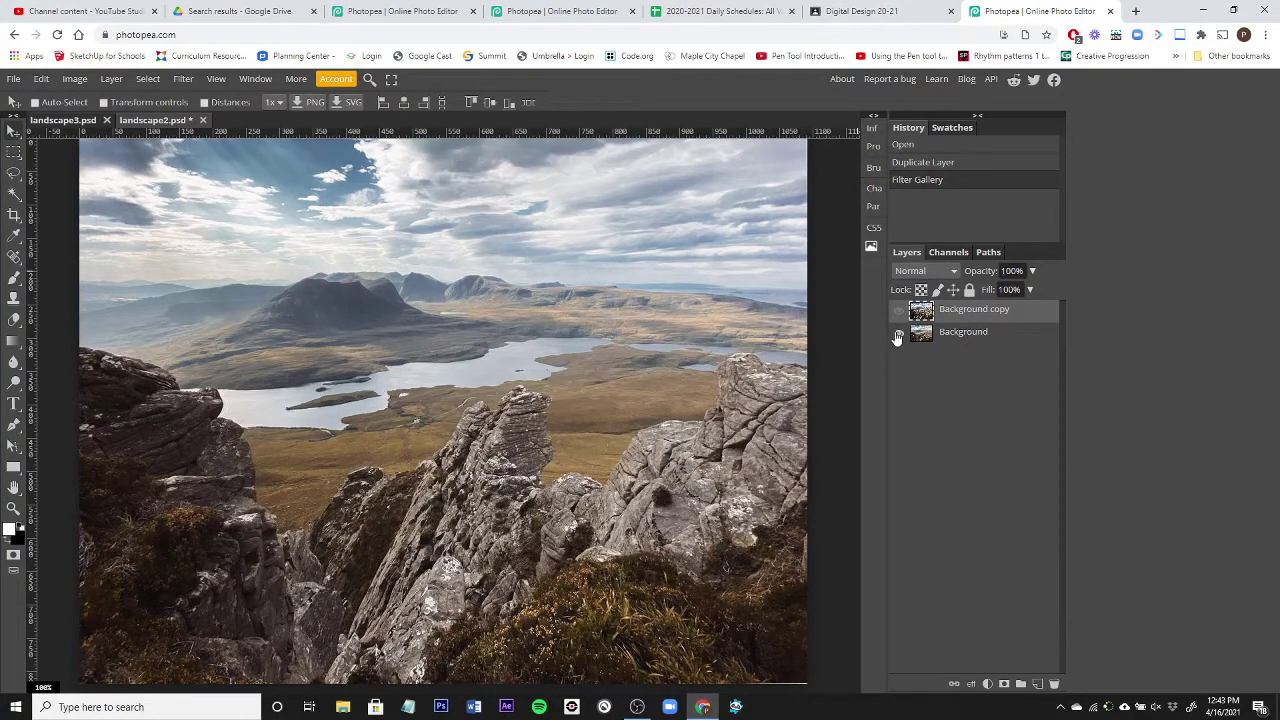
click(898, 310)
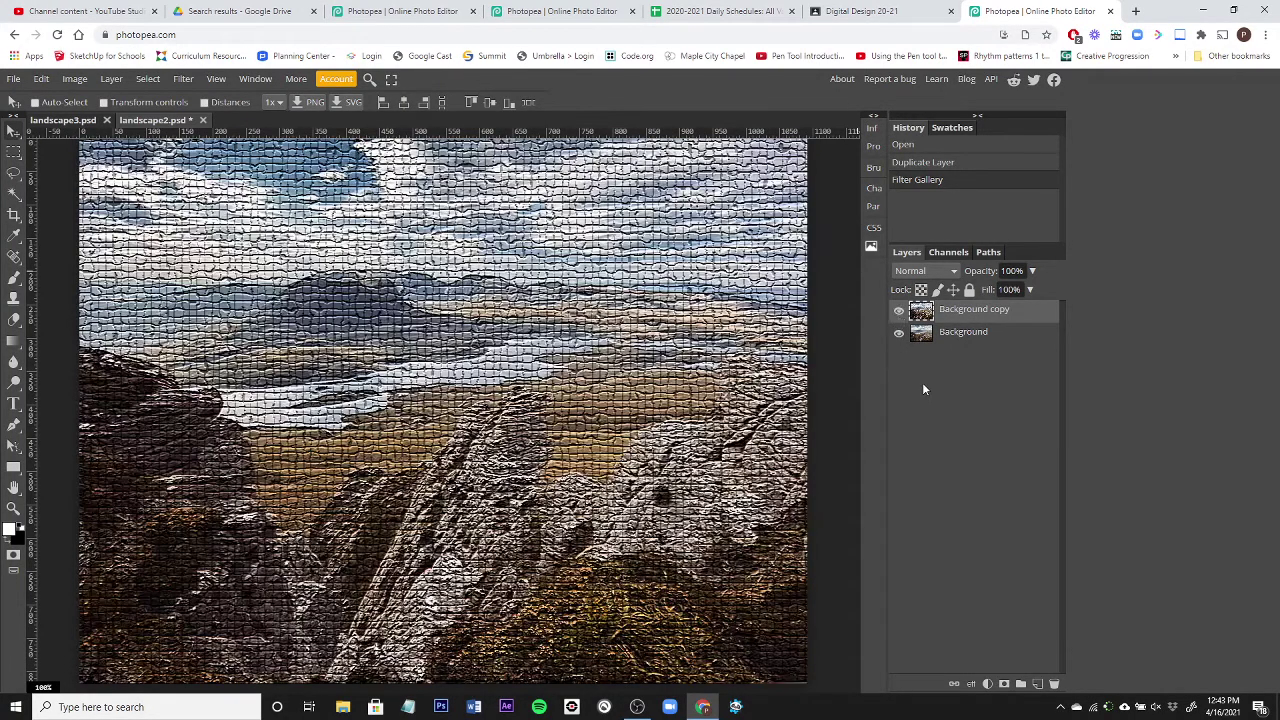
click(898, 310)
click(898, 312)
click(14, 78)
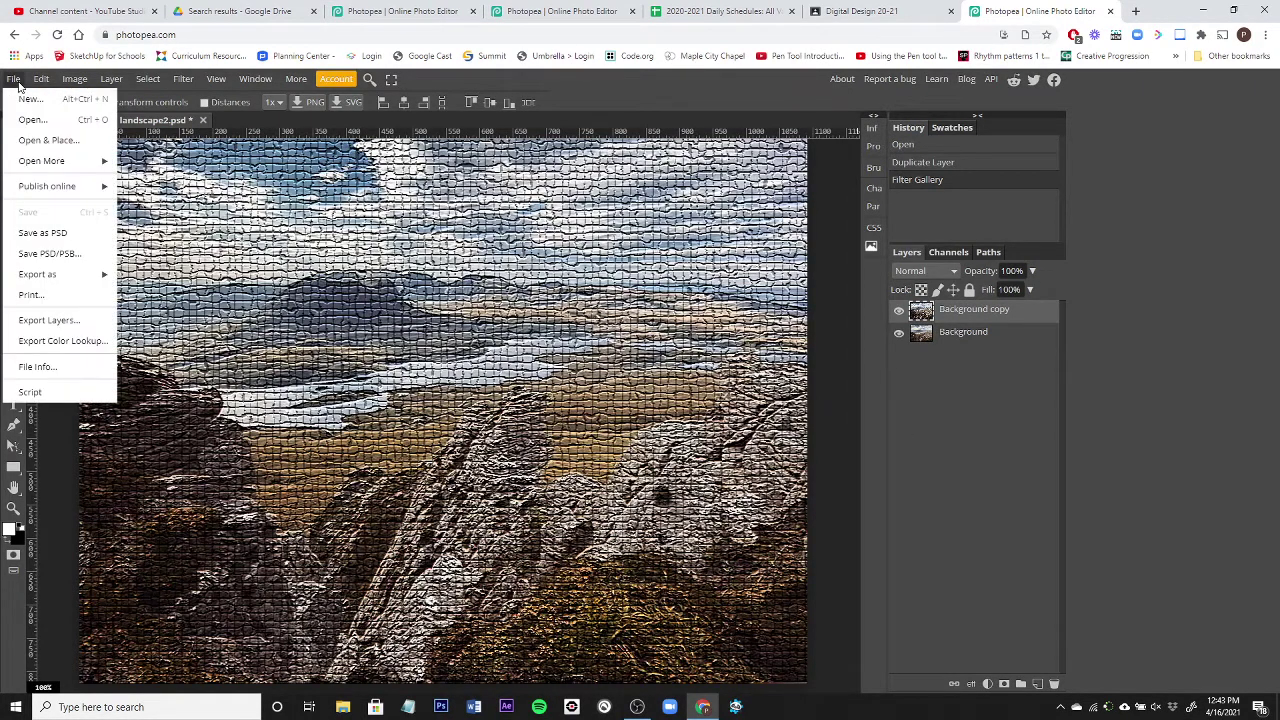
click(44, 240)
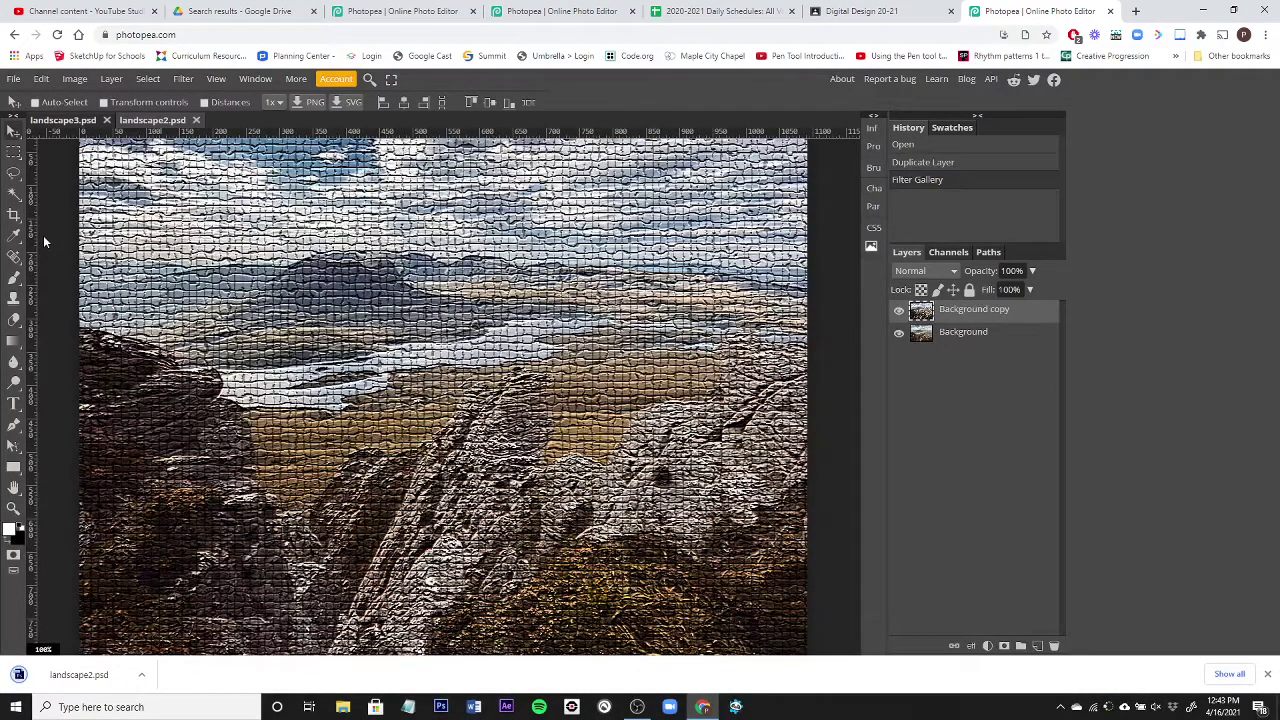
Switch to the landscape3.psd document and duplicate its Background layer.
click(63, 122)
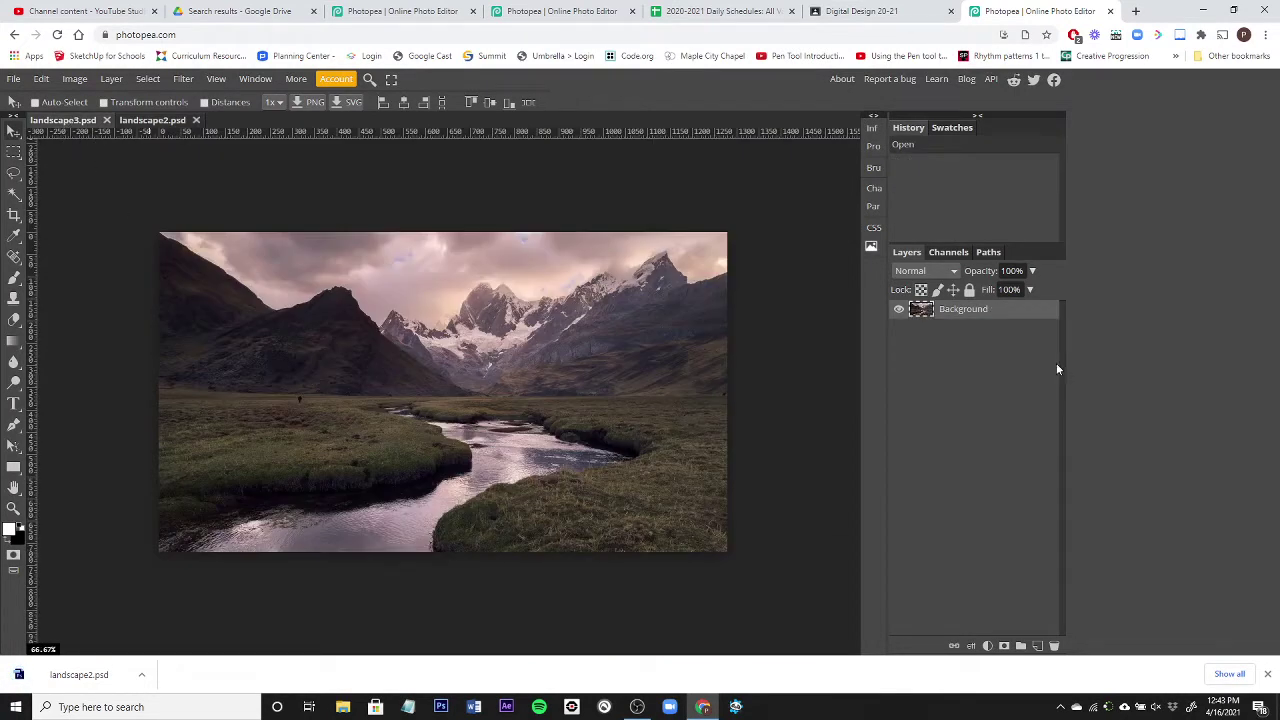
key(ctrl)
key(ctrl+j)
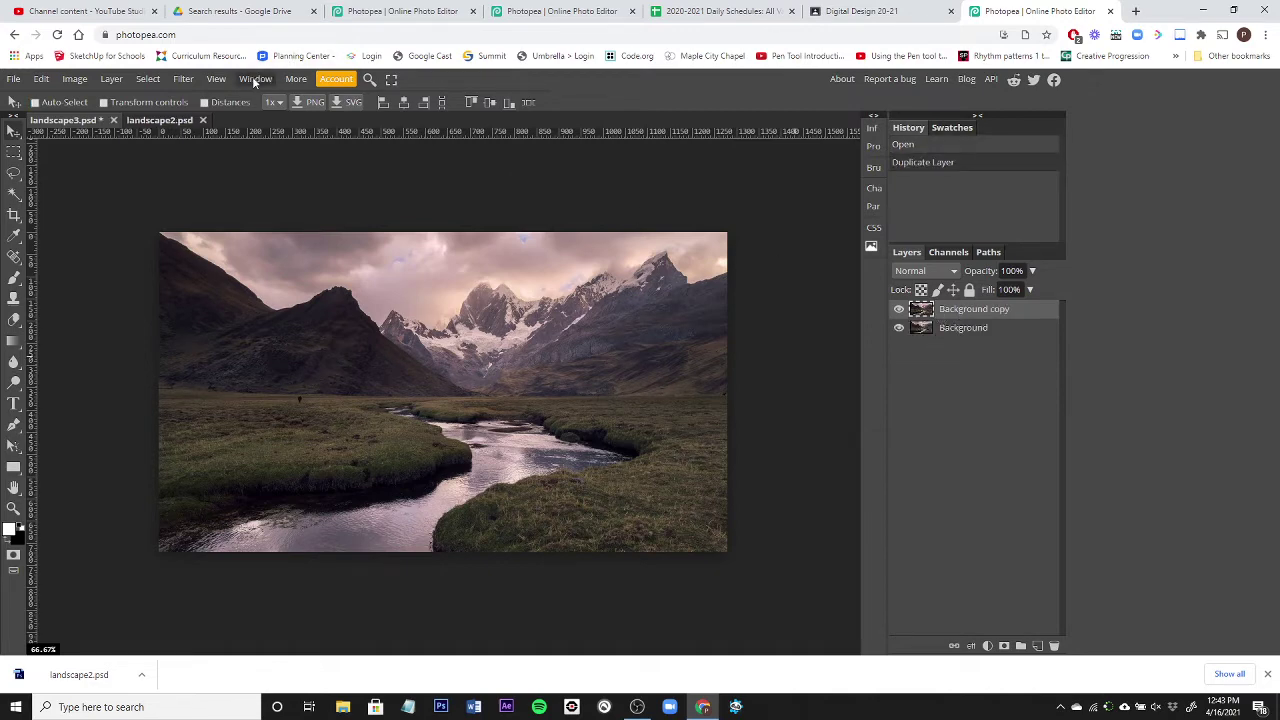
Choose the Paint Daubs effect in the Filter Gallery for the landscape3 Background copy, with Size 26 and Sharpness 33.
click(184, 80)
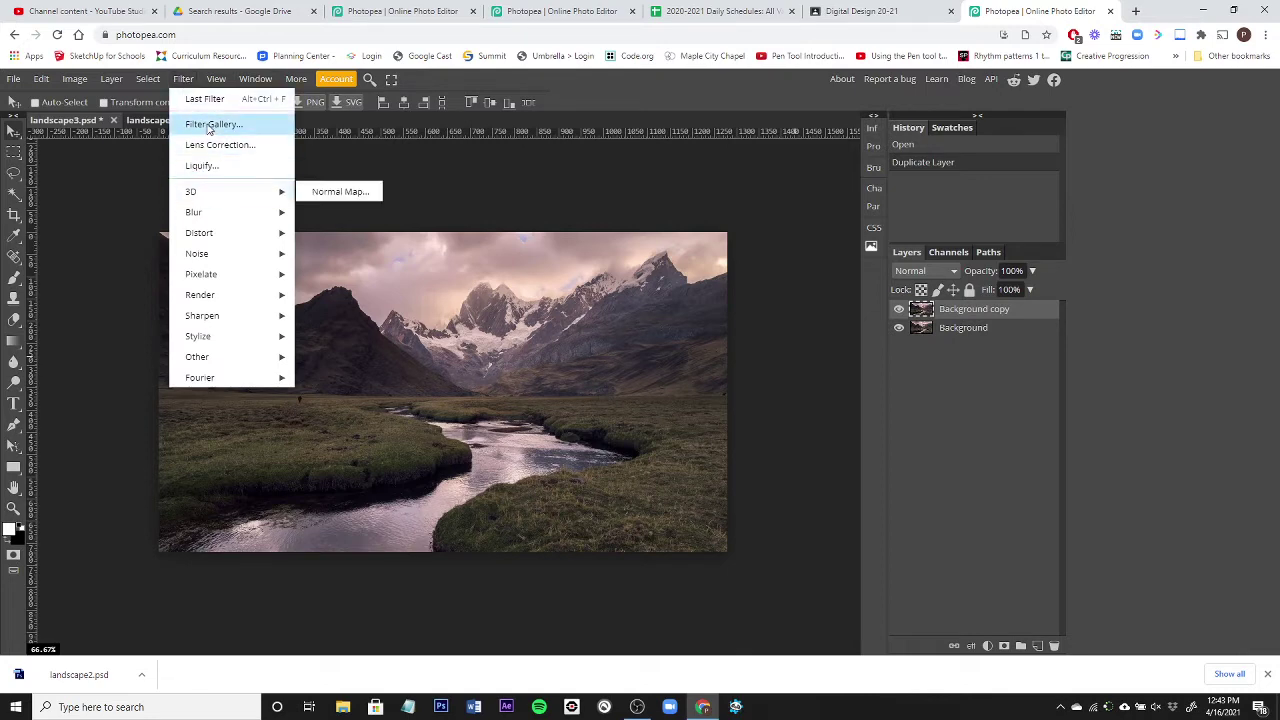
click(207, 126)
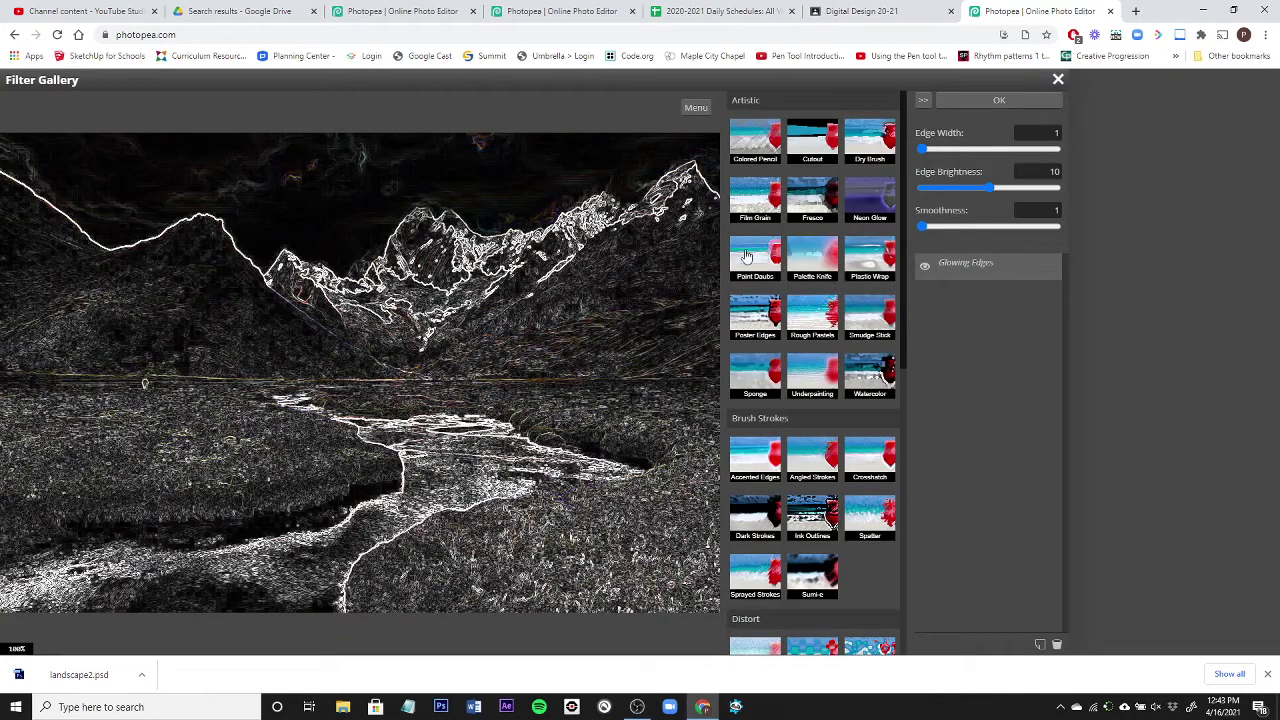
click(753, 268)
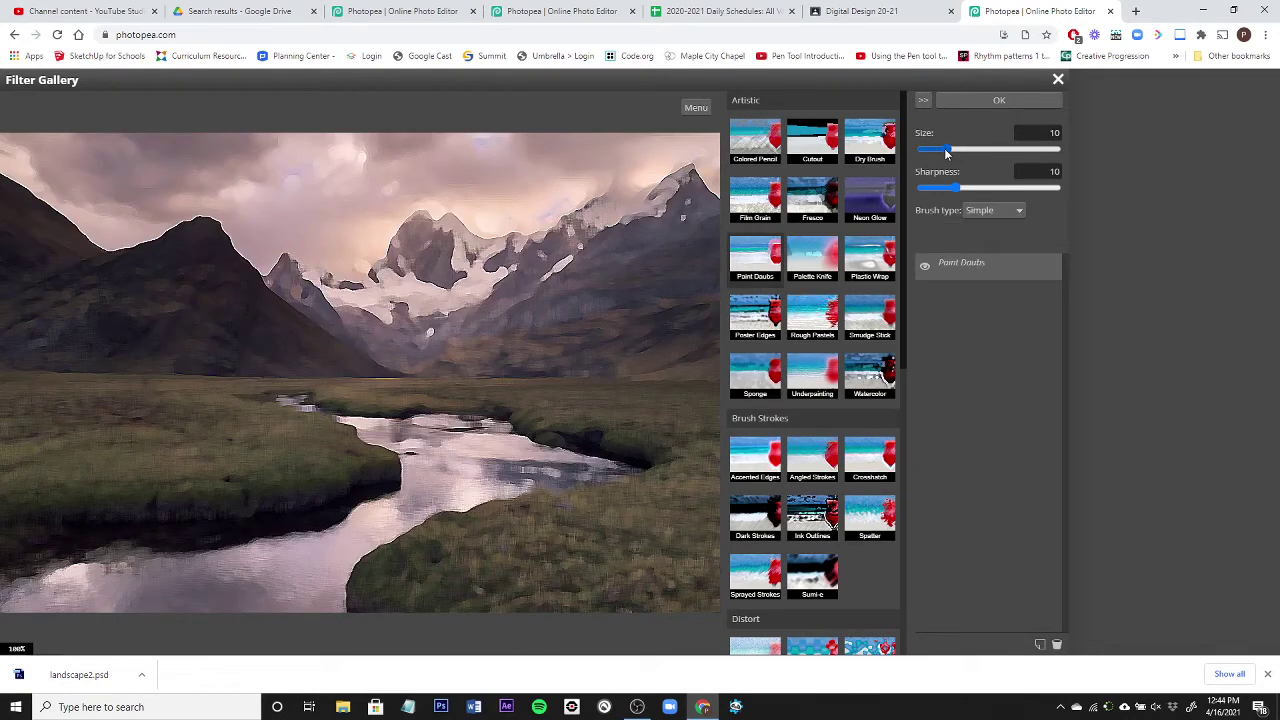
drag(960, 153, 990, 148)
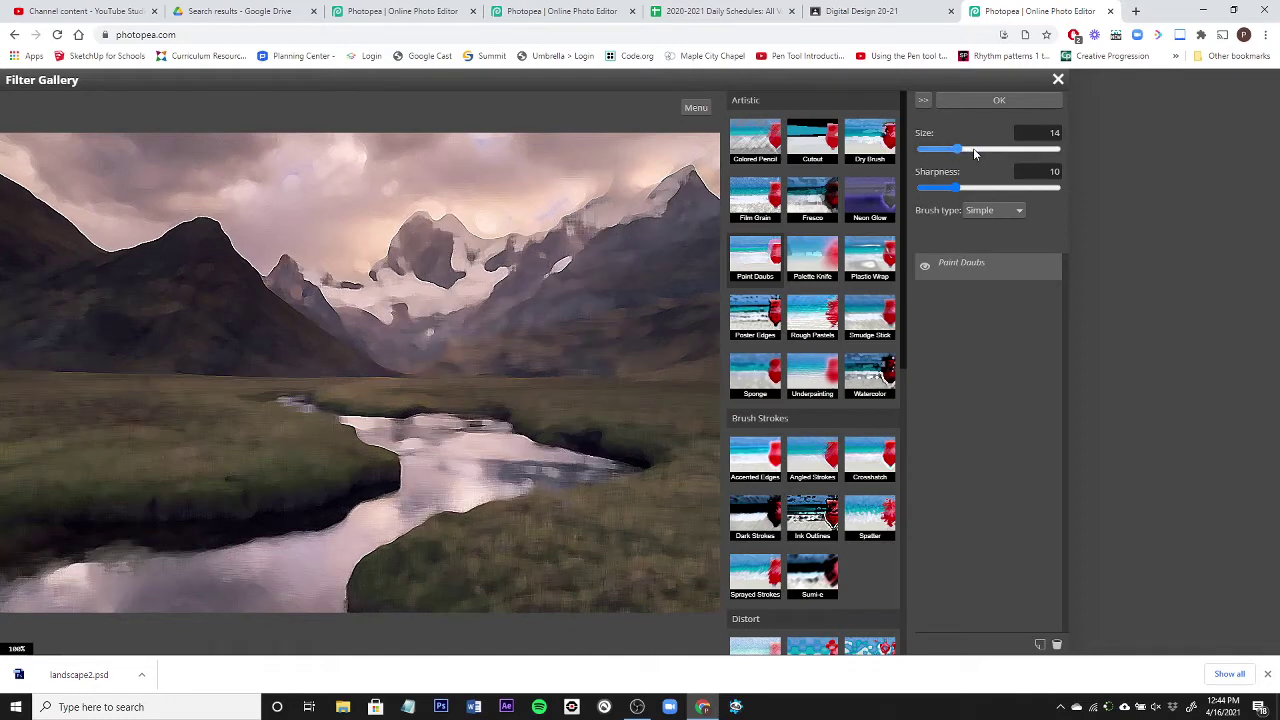
click(940, 189)
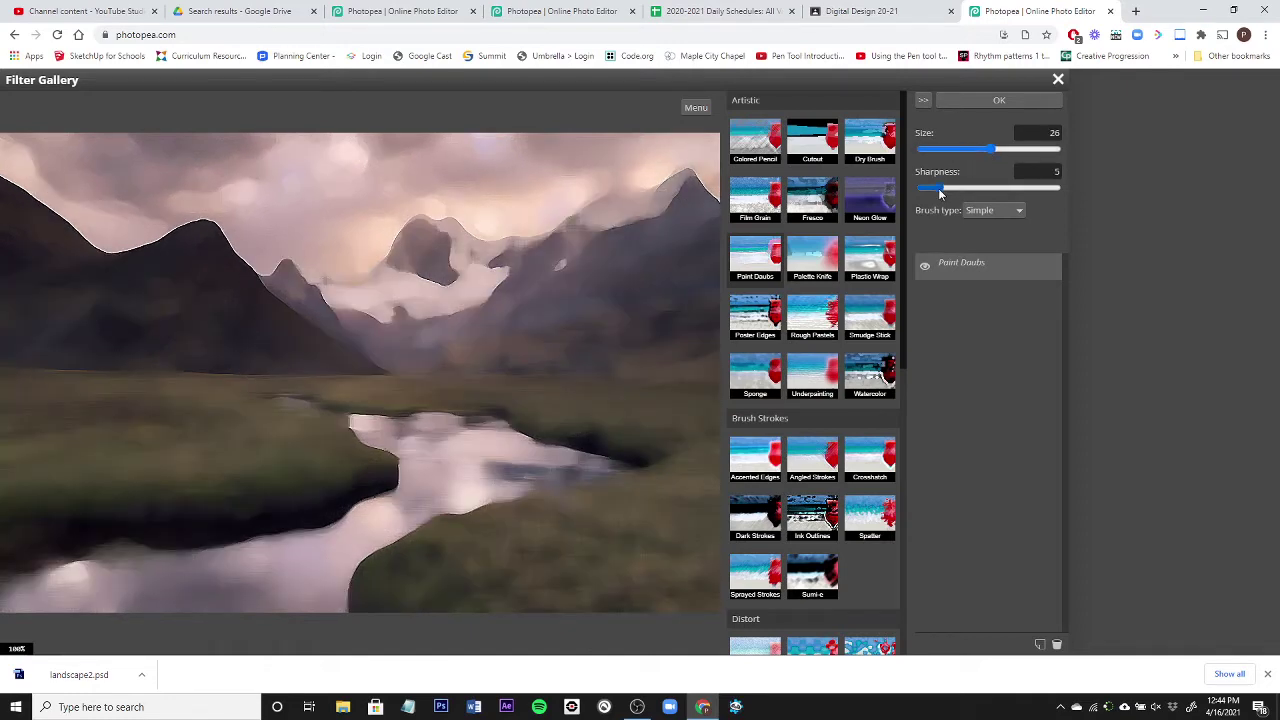
click(1032, 188)
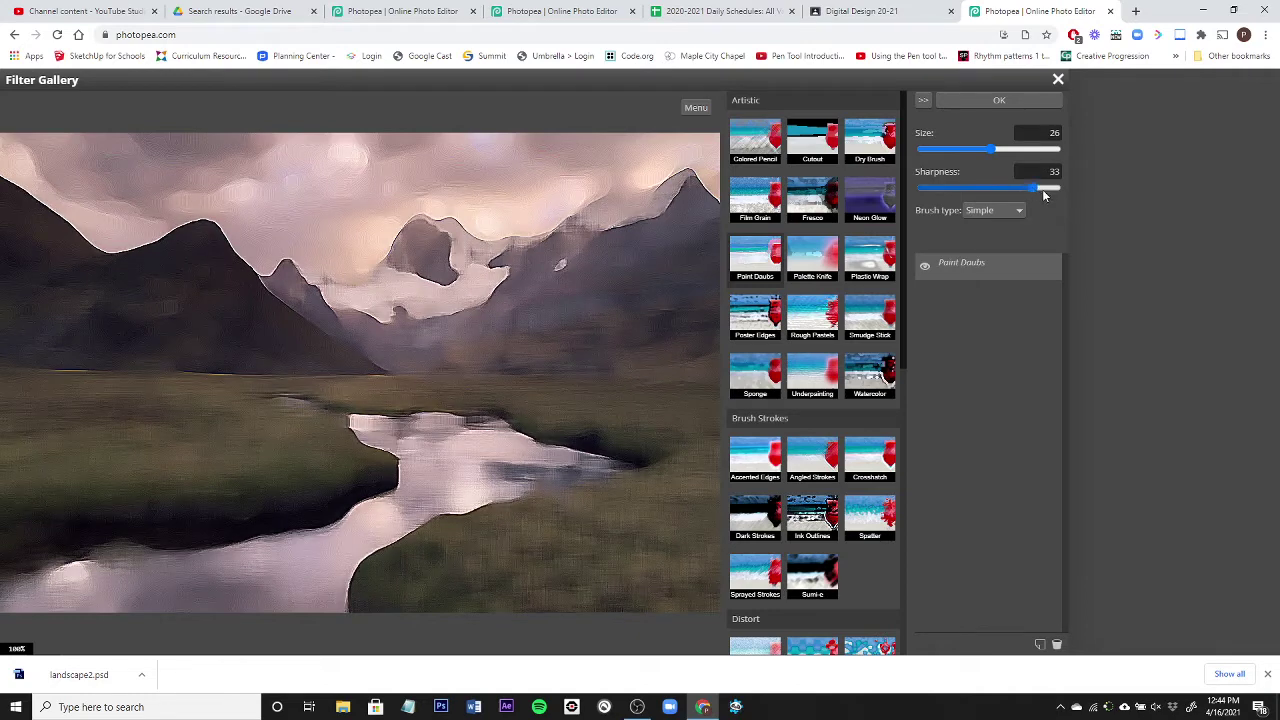
Reduce the Paint Daubs Size to 6 and apply the filter to the landscape3 layer copy.
drag(990, 150, 956, 150)
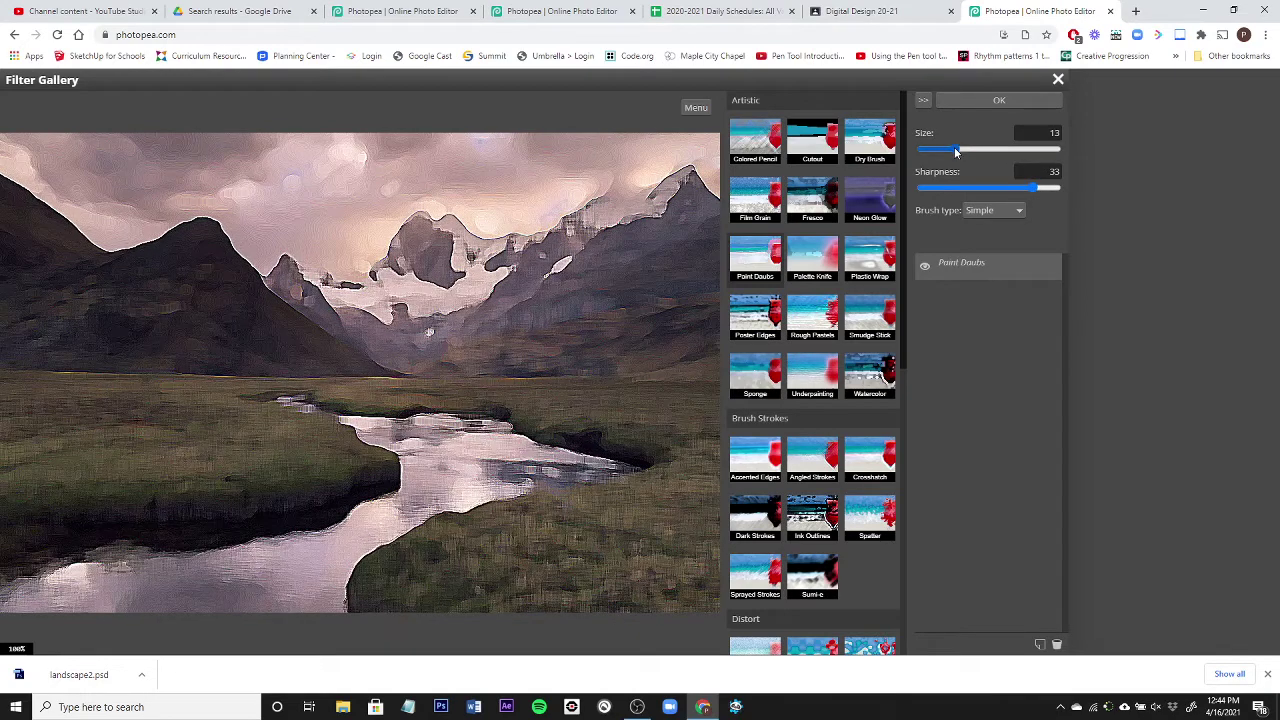
click(937, 152)
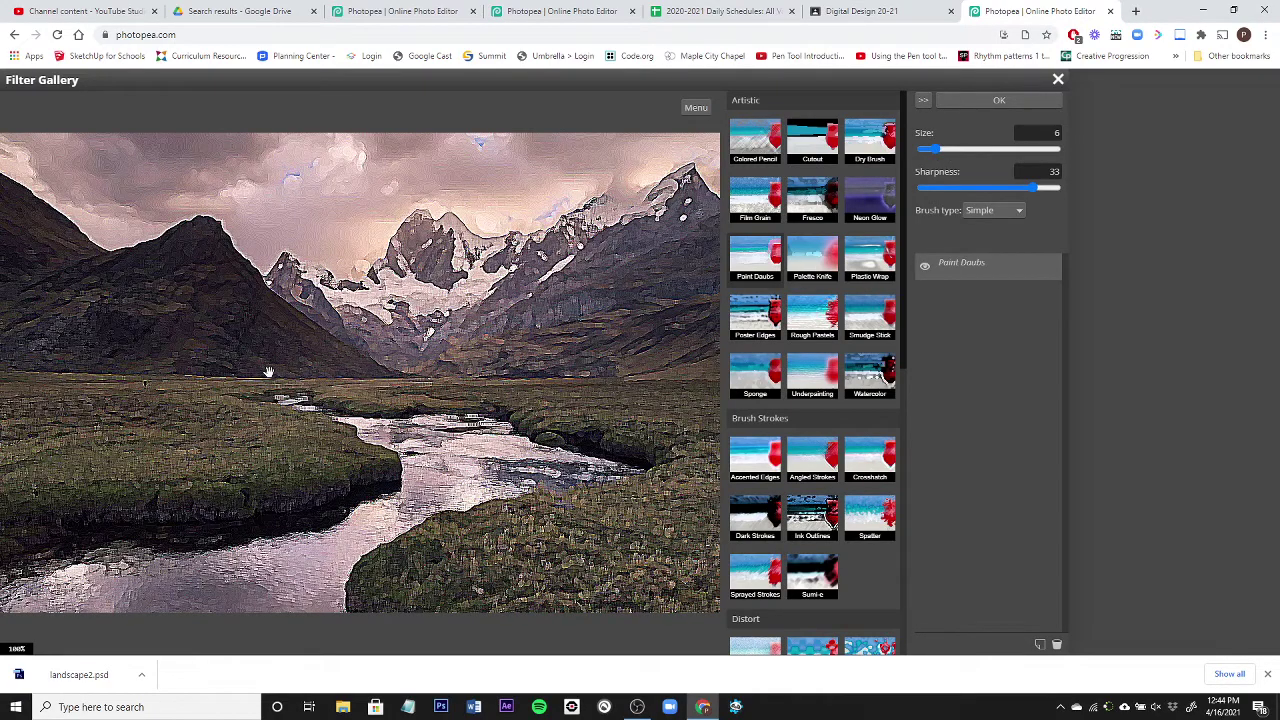
click(986, 101)
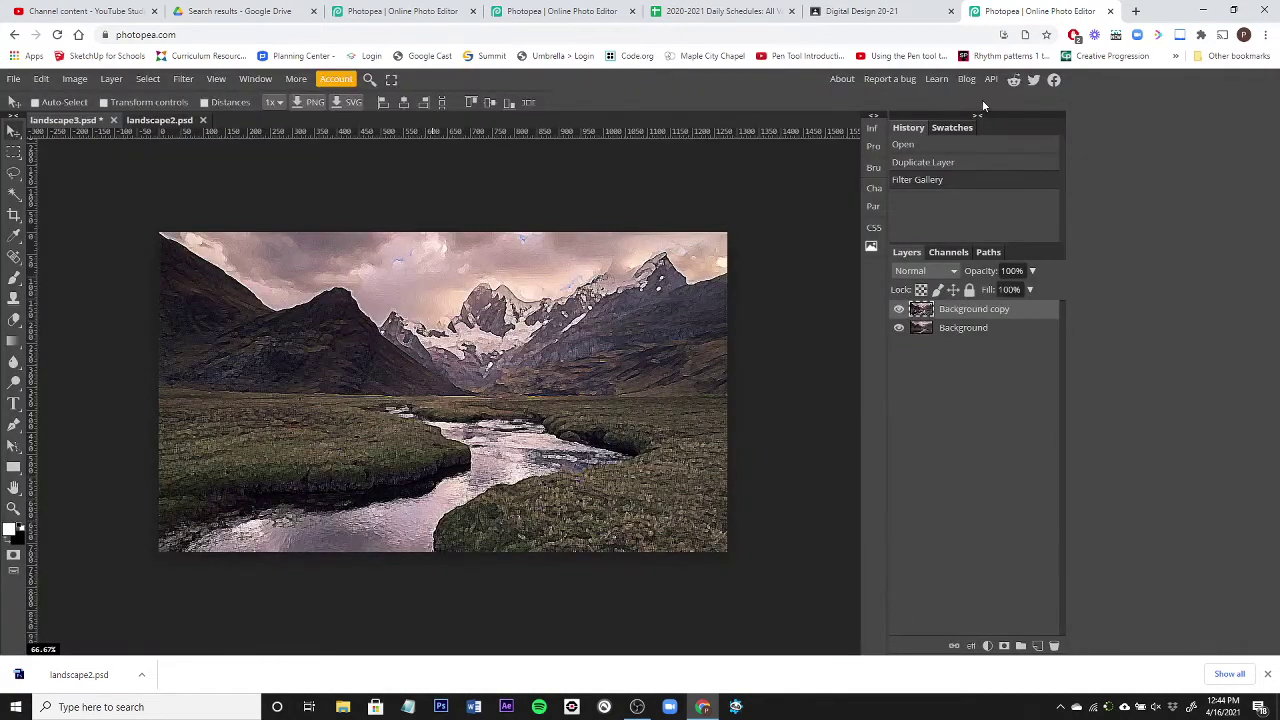
Toggle the Paint Daubs layer's visibility to compare it with the original, and save landscape3 as a PSD.
click(898, 310)
click(898, 310)
click(898, 310)
click(898, 310)
click(898, 310)
click(898, 310)
click(13, 78)
click(48, 236)
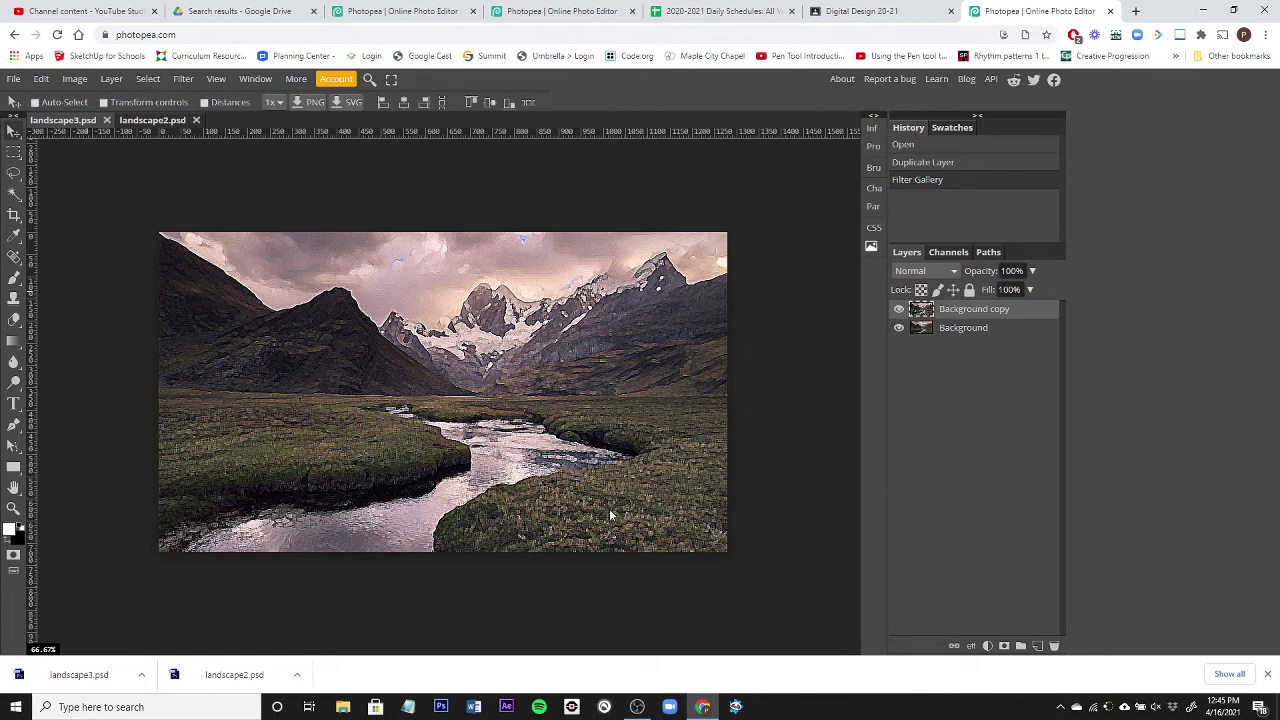
mouse_move(709, 712)
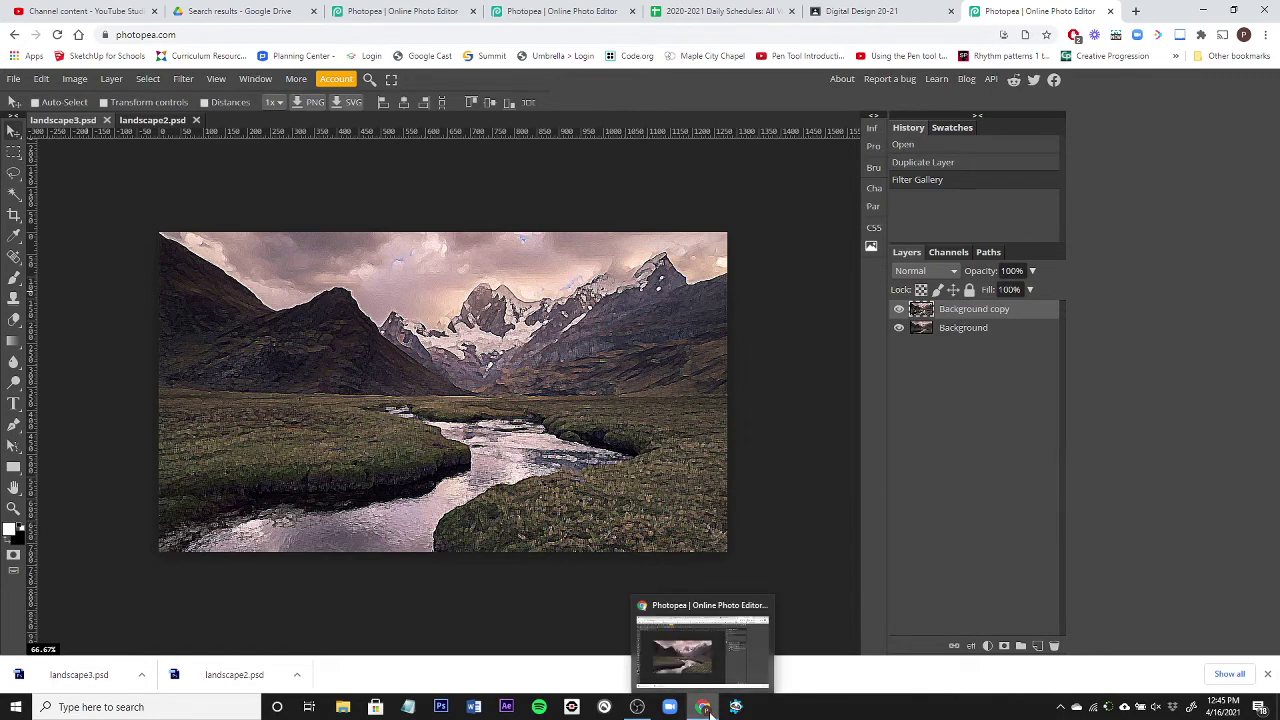
click(641, 710)
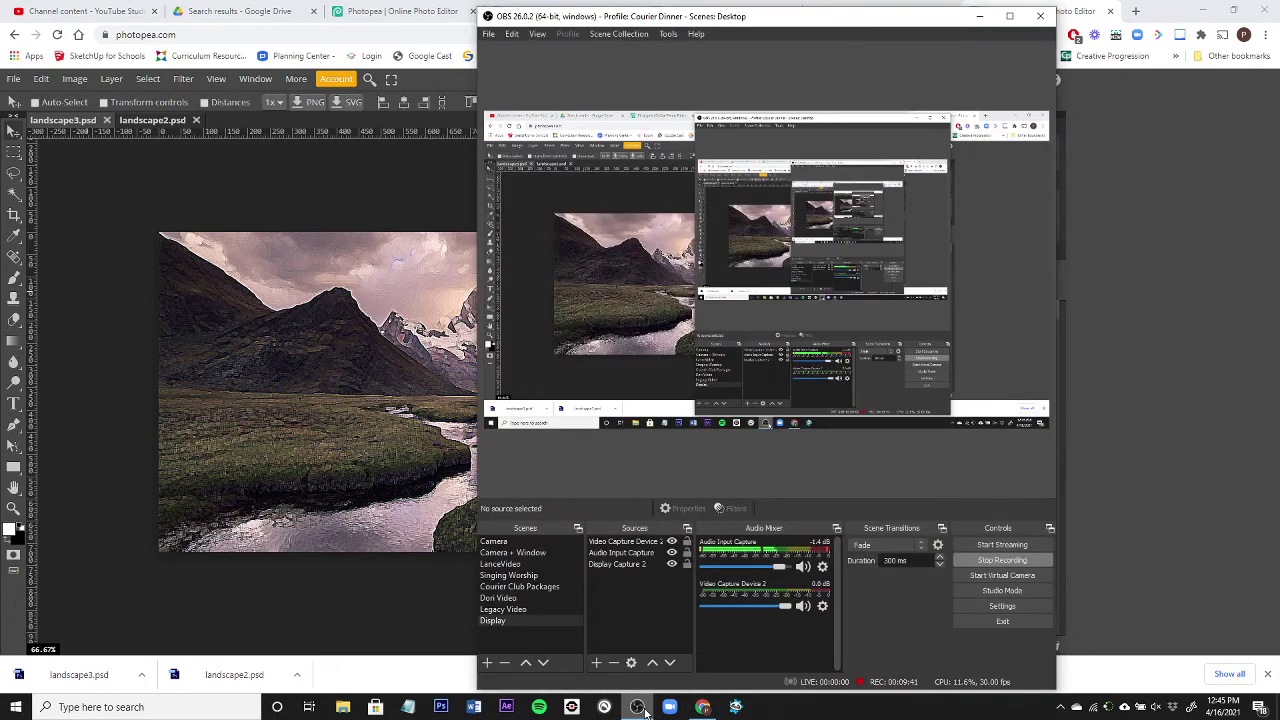